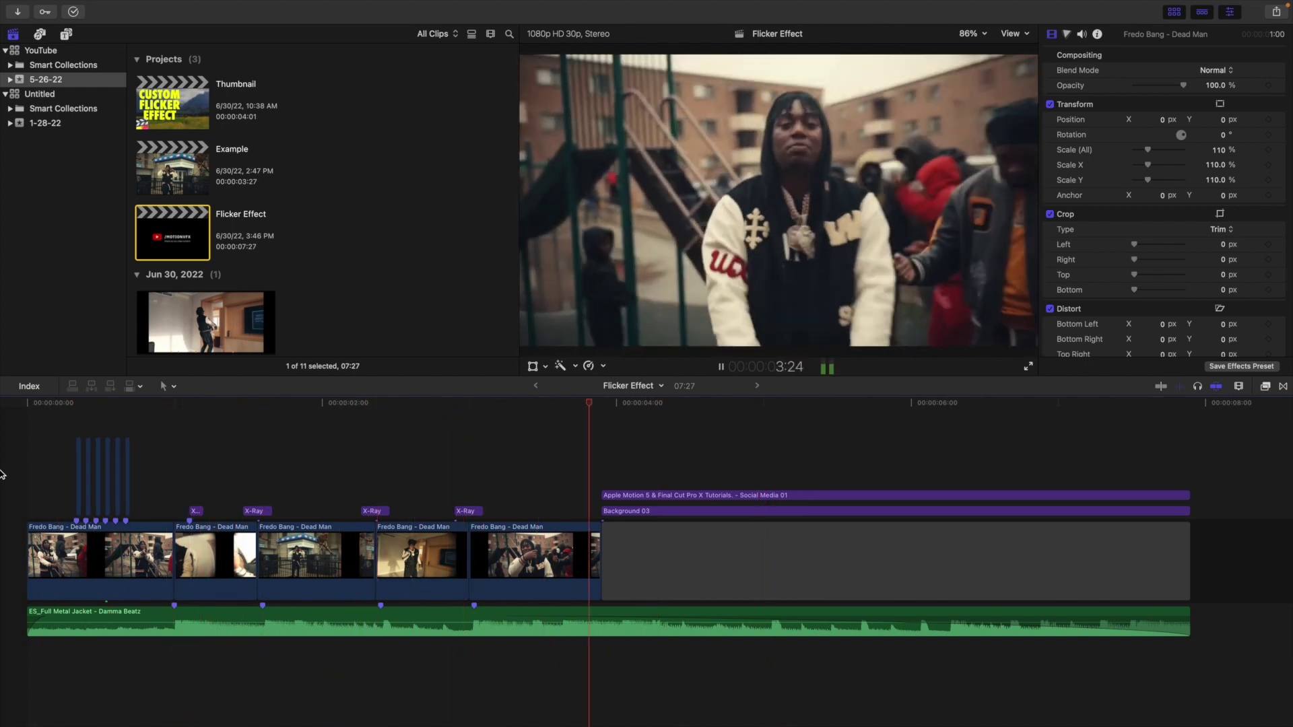
Replay the finished Flicker Effect project from the beginning.
key("Home")
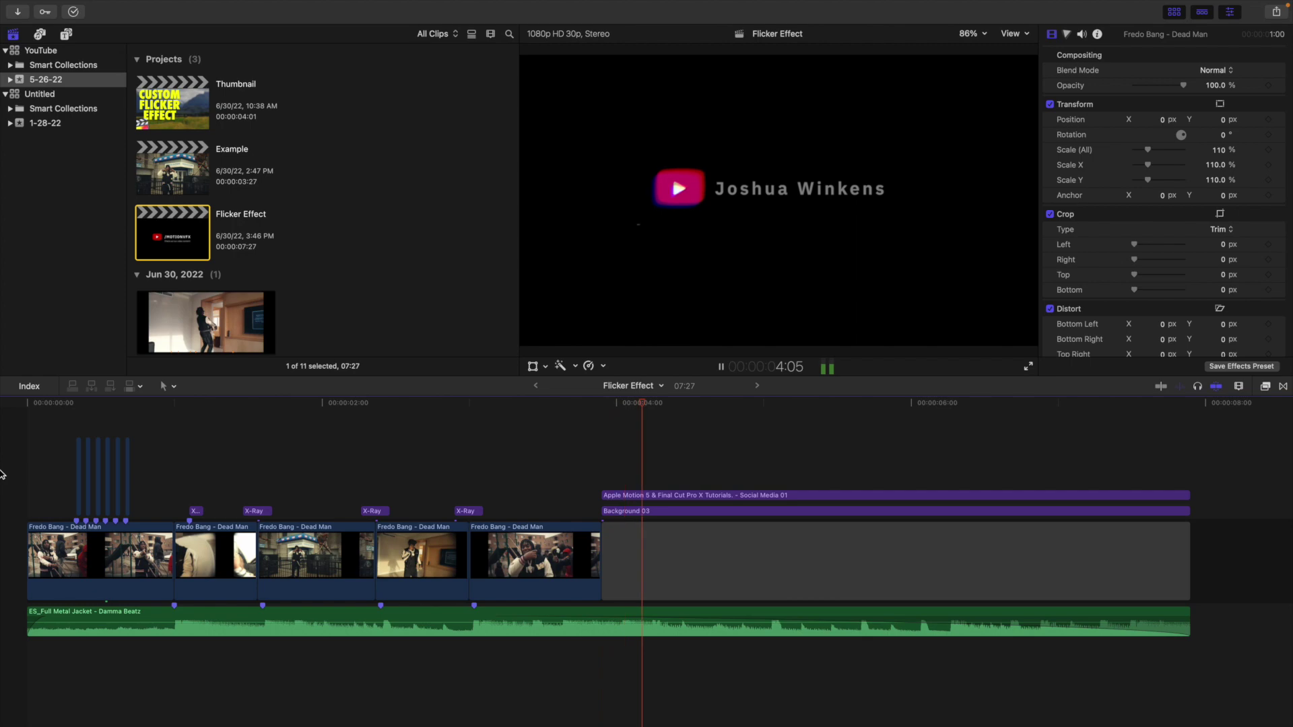
key("Home")
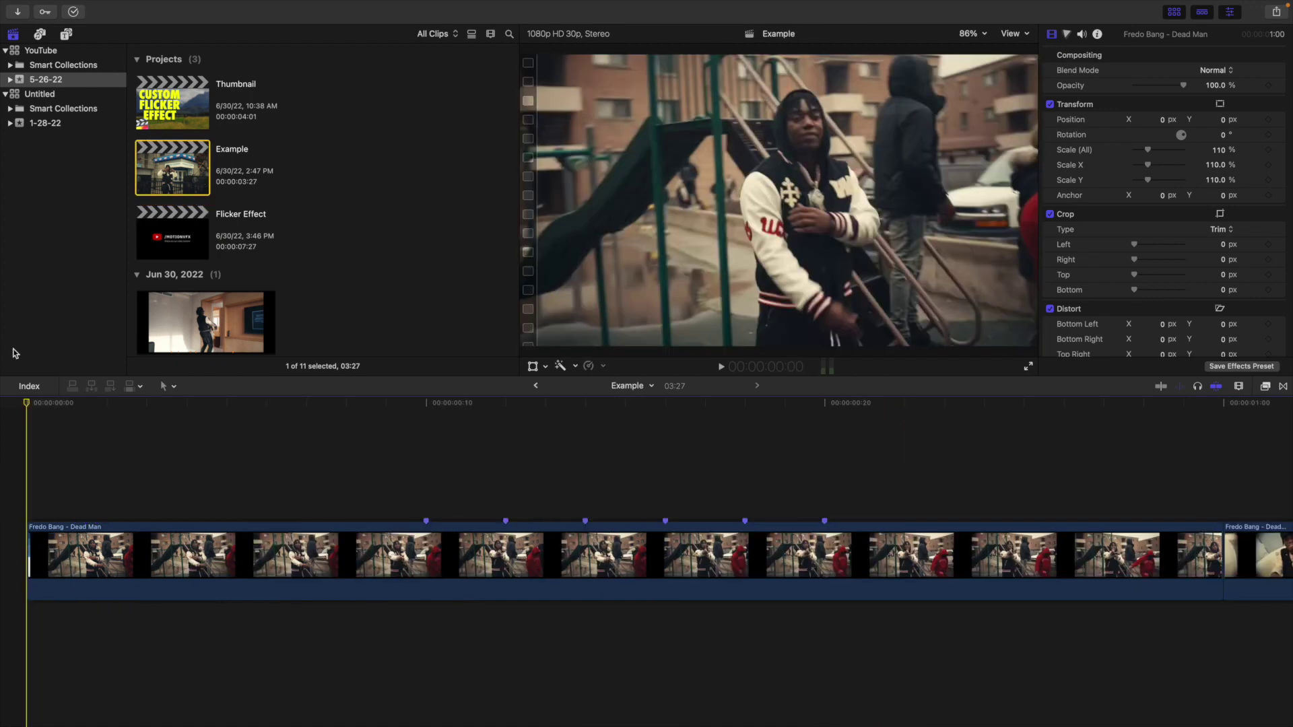
Place the Custom generator from Generators above the Fredo Bang – Dead Man clip.
left_click(66, 34)
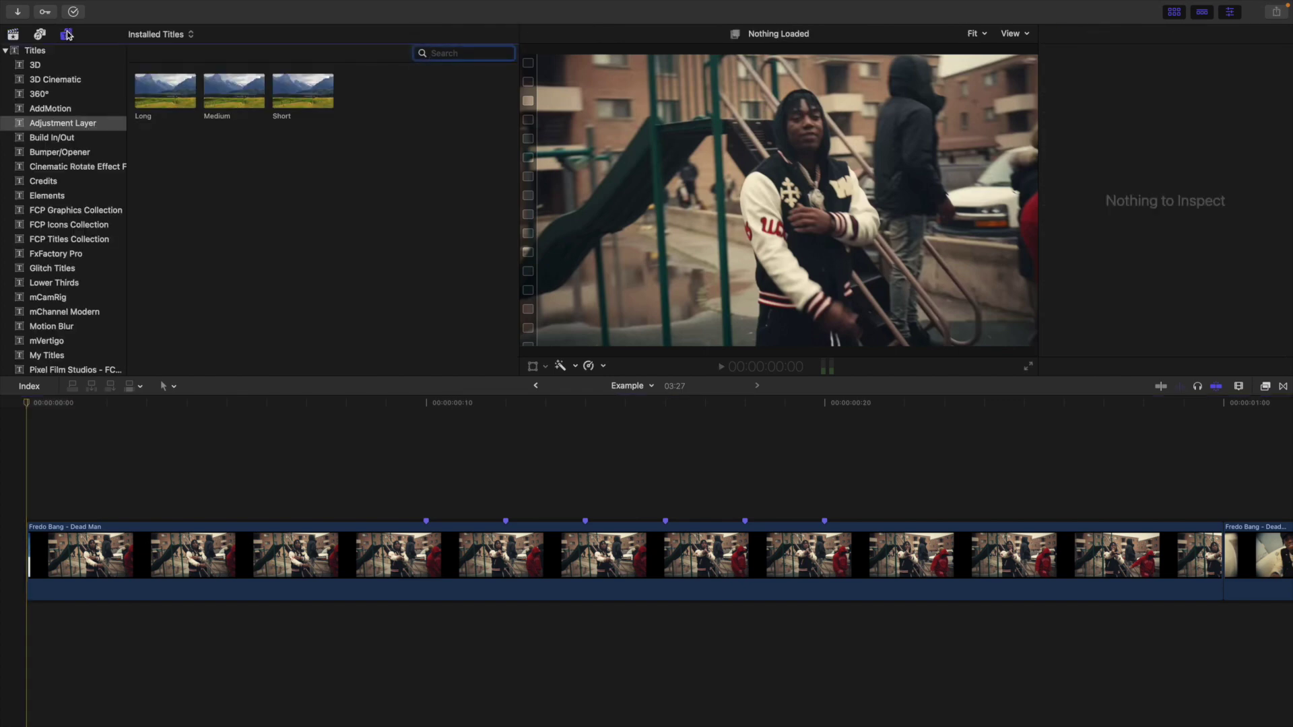
scroll(59, 195, "down", 10)
left_click(60, 209)
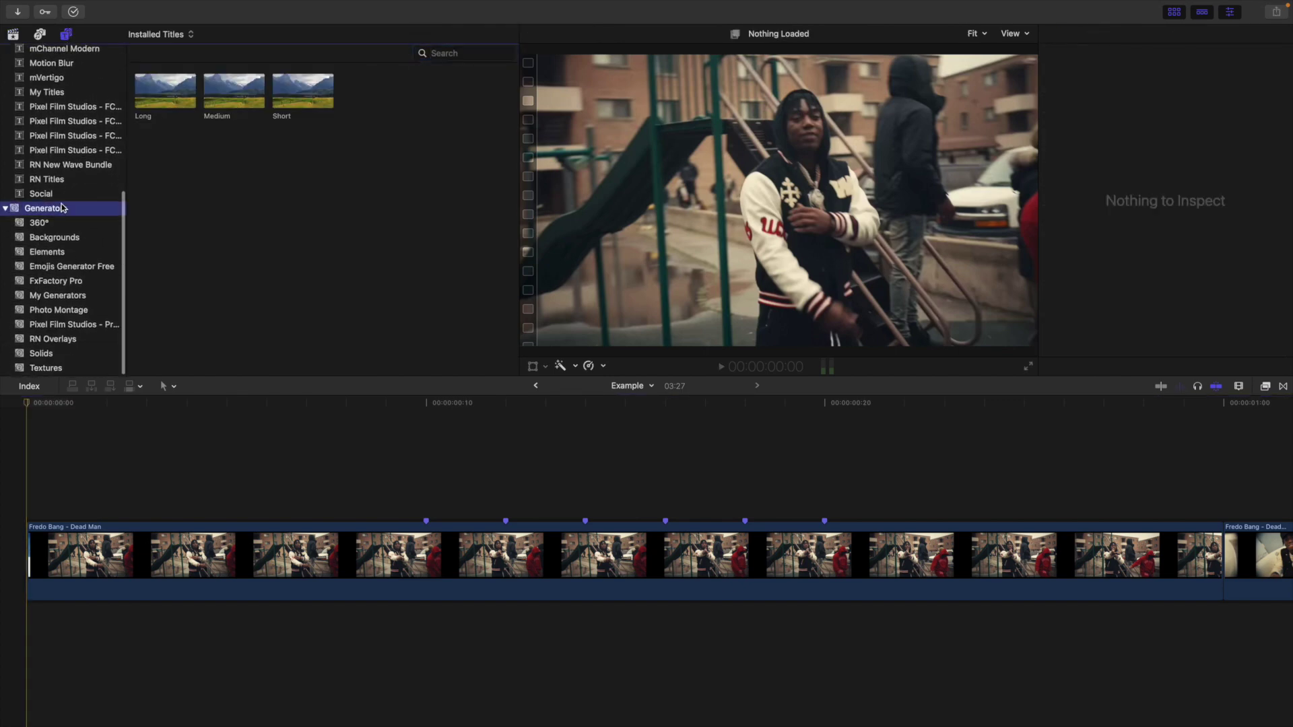
left_click_drag(221, 223, 347, 465)
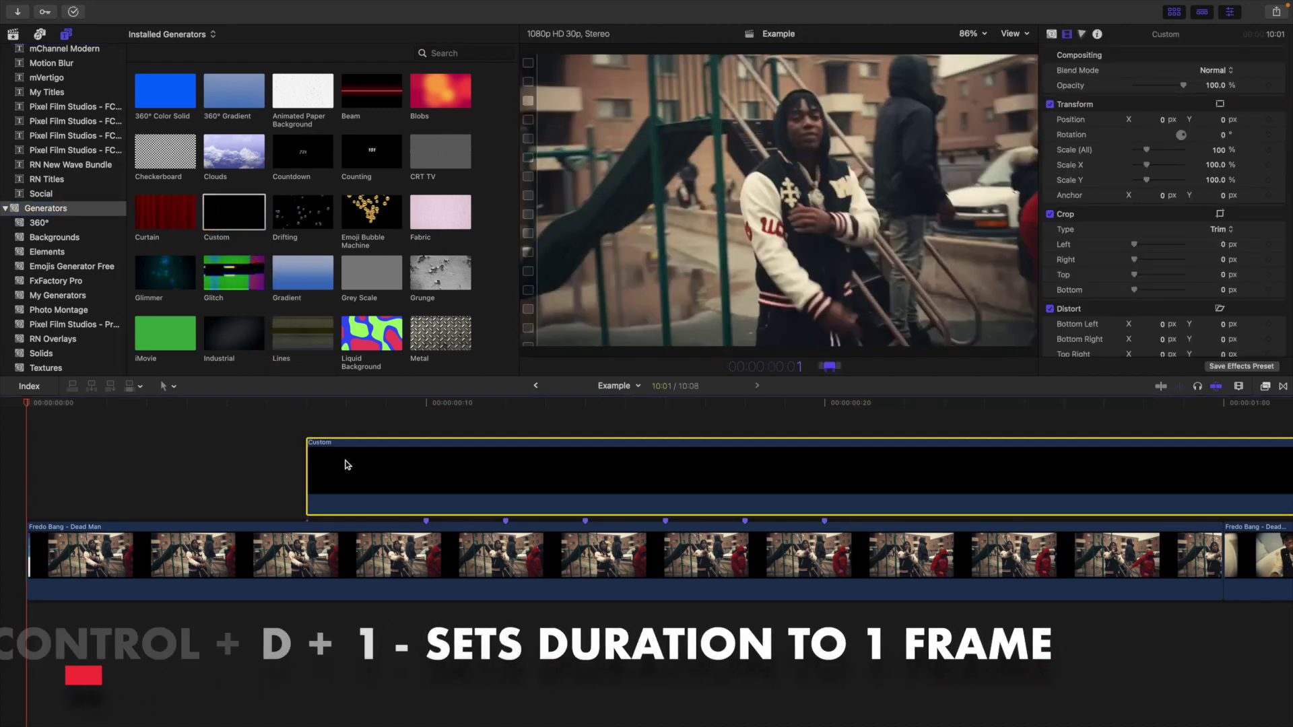
Set the Custom clip's duration to 1 frame and move it onto the first beat marker.
key("ctrl+d")
type("1")
key("Return")
left_click_drag(330, 461, 432, 433)
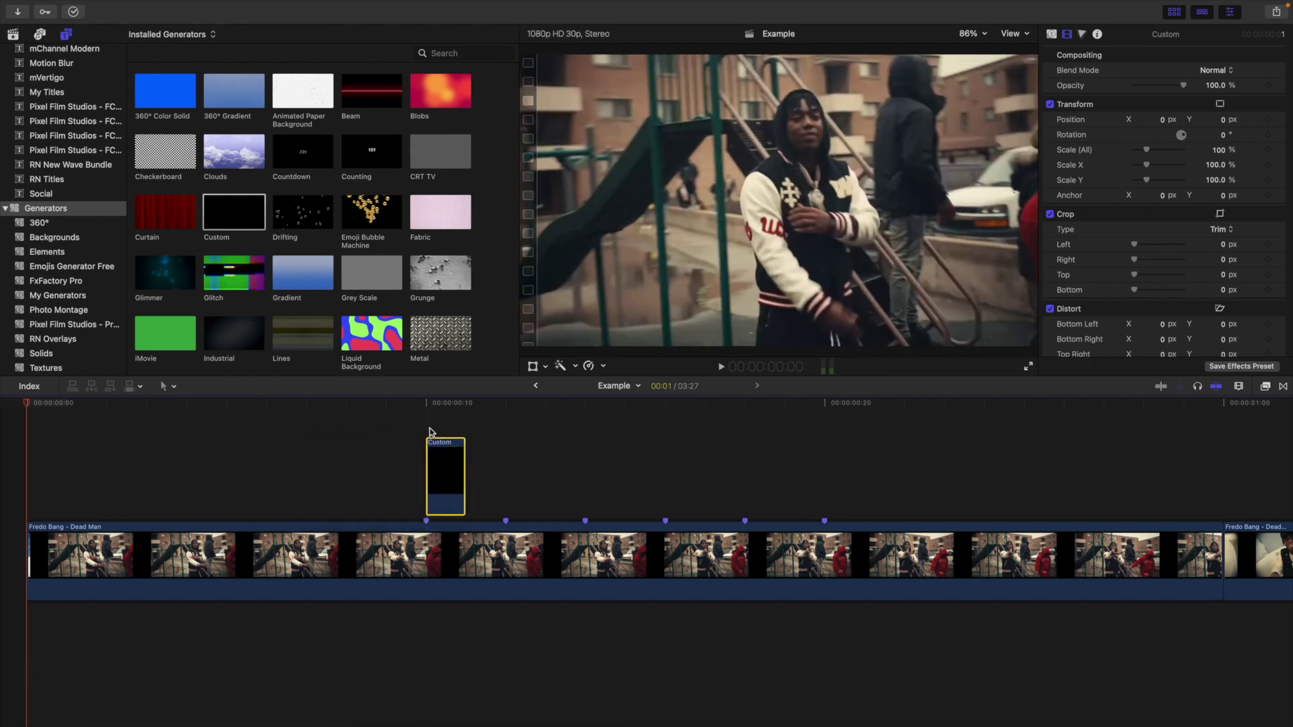
Play from the timeline start to check the one-frame black flash at frame 10.
left_click(431, 433)
left_click(441, 462)
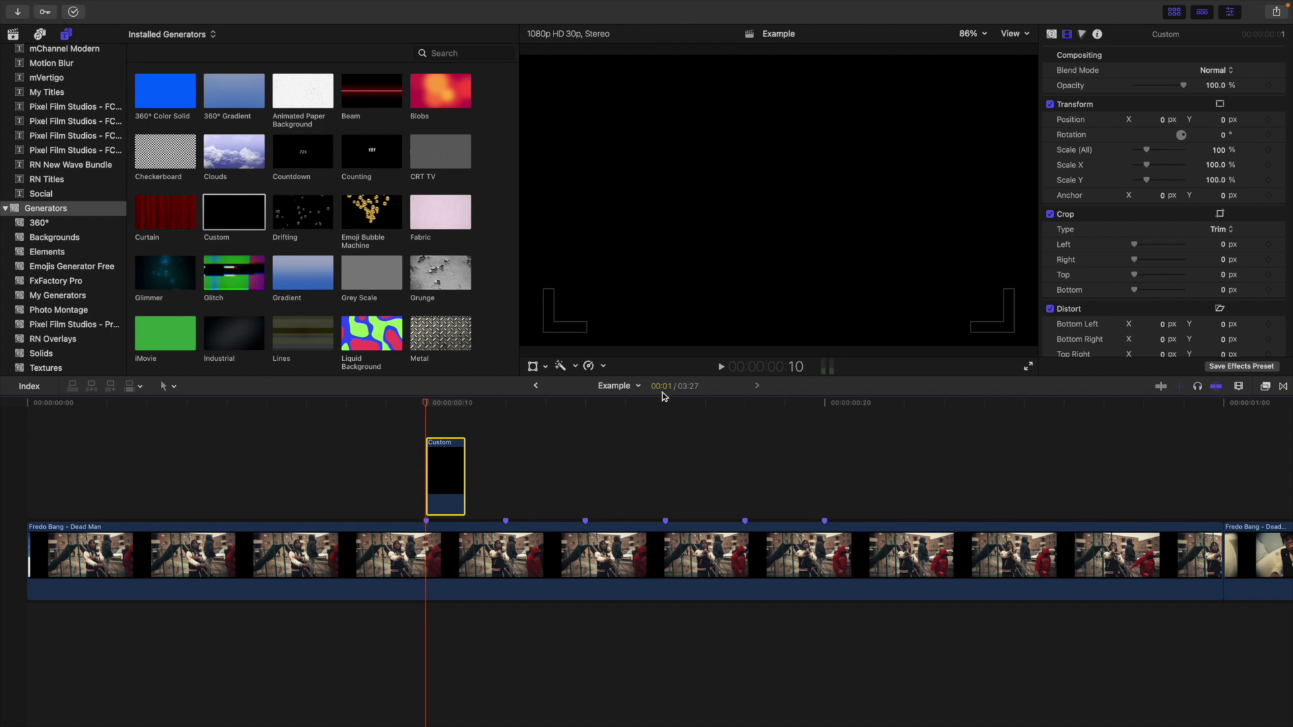
left_click(28, 464)
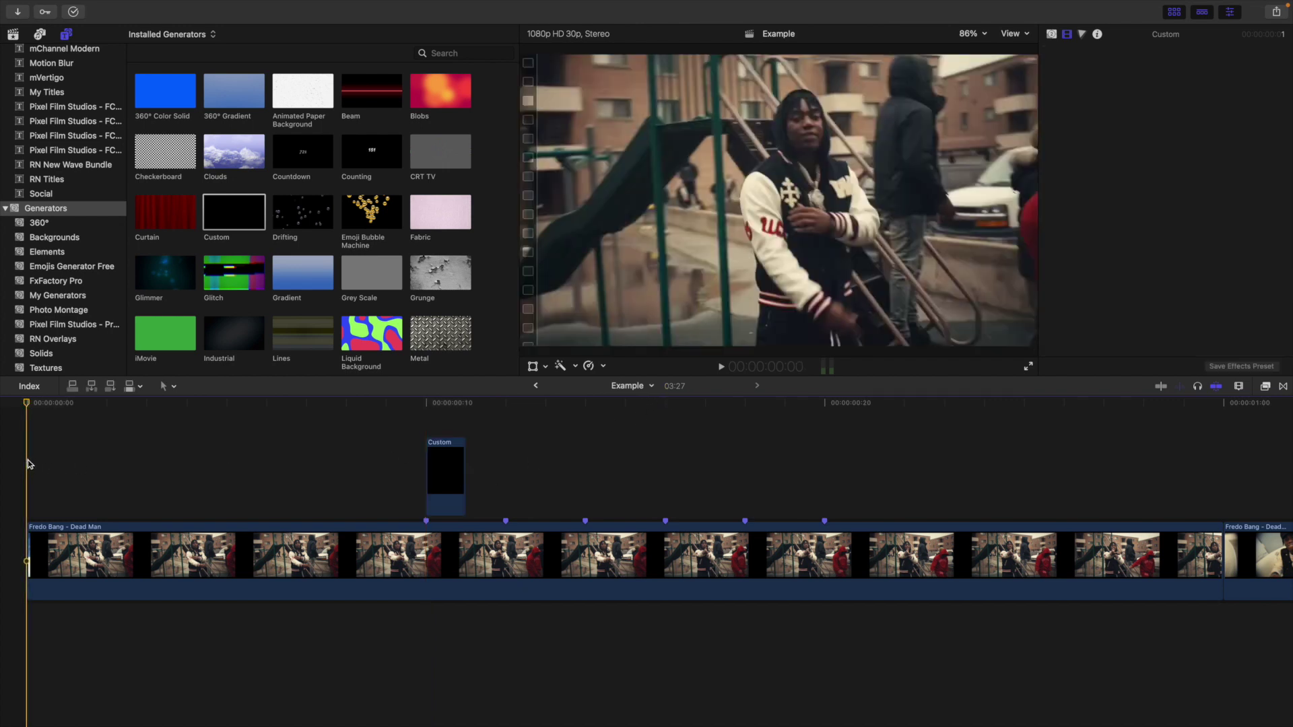
key("space")
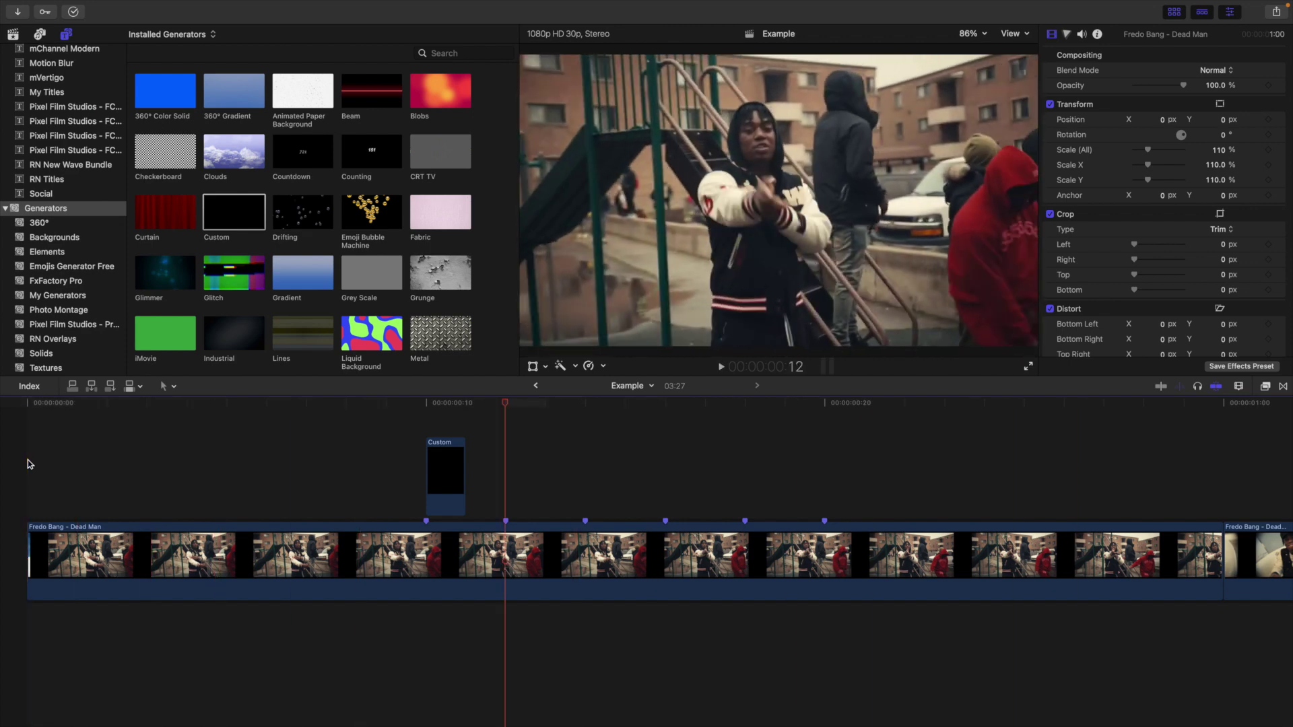
left_click(427, 435)
left_click(443, 472)
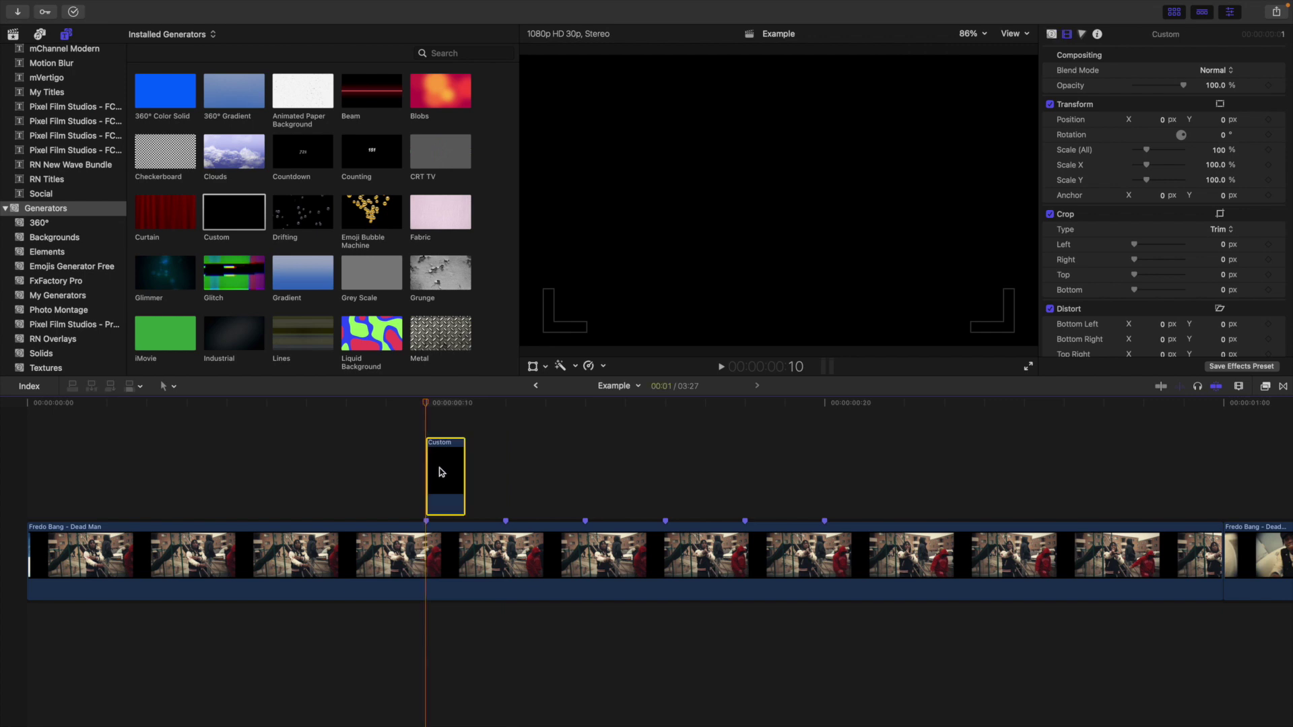
left_click(464, 433)
Paste copies of the one-frame Custom clip at the next beat markers, frames 14, 16, 18 and 20.
key("Right")
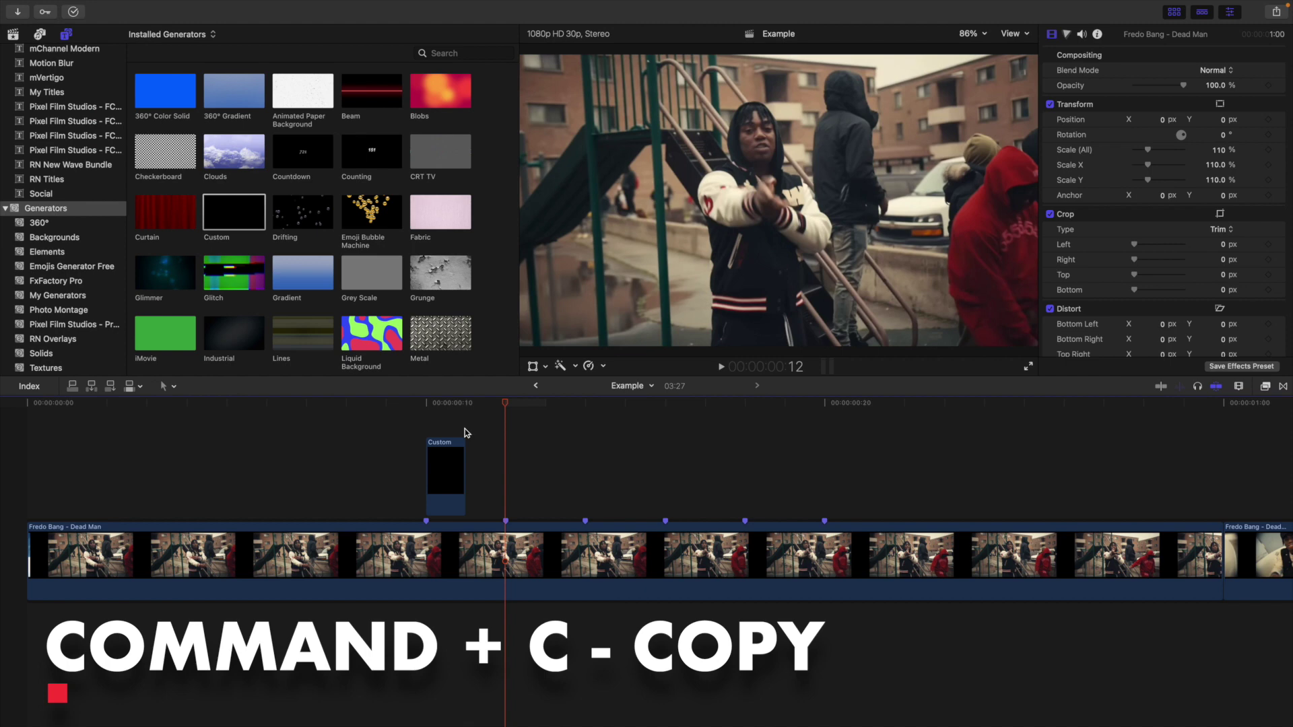
key("super+v")
key("Right")
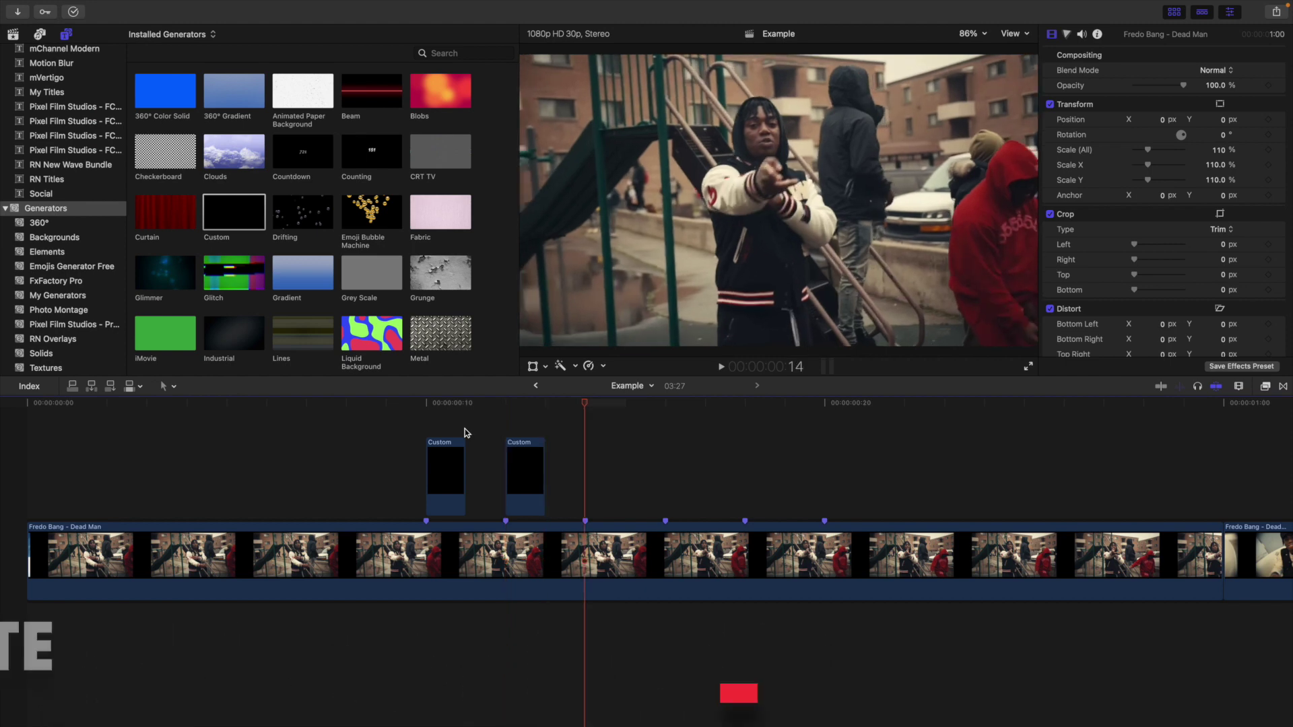
key("super+v")
key("Right")
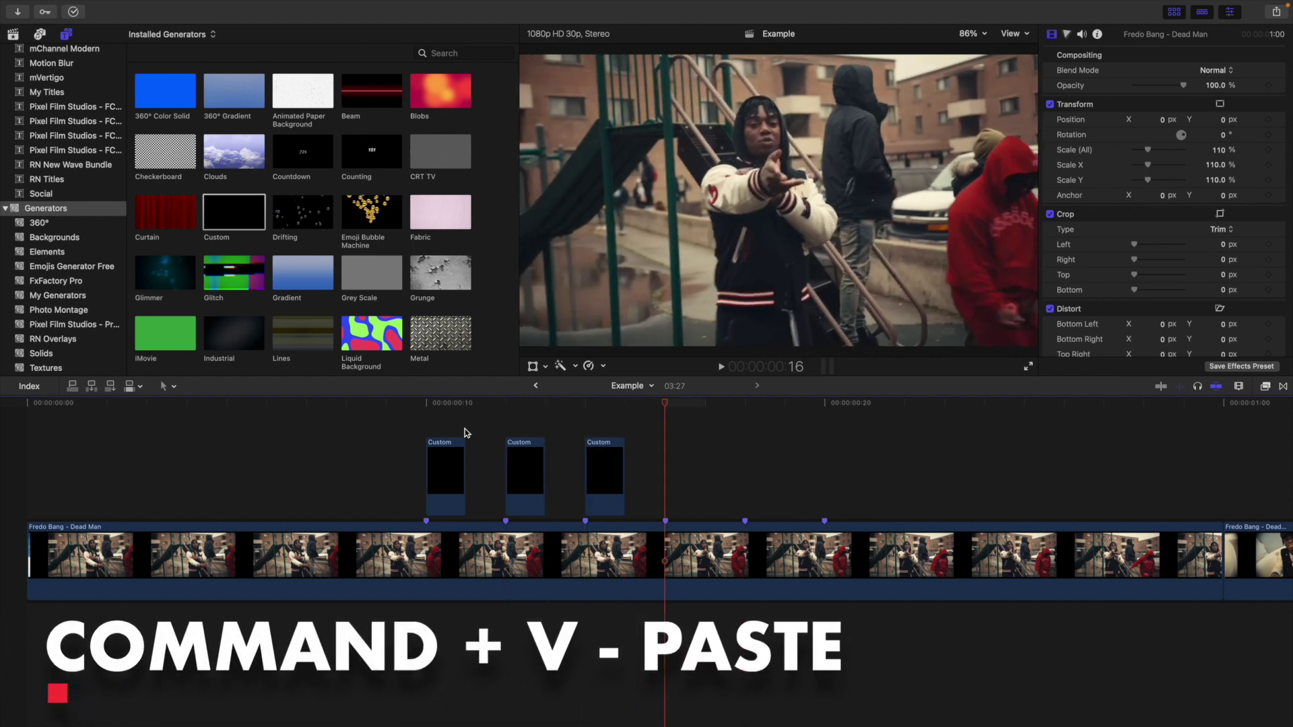
key("super+v")
key("Right")
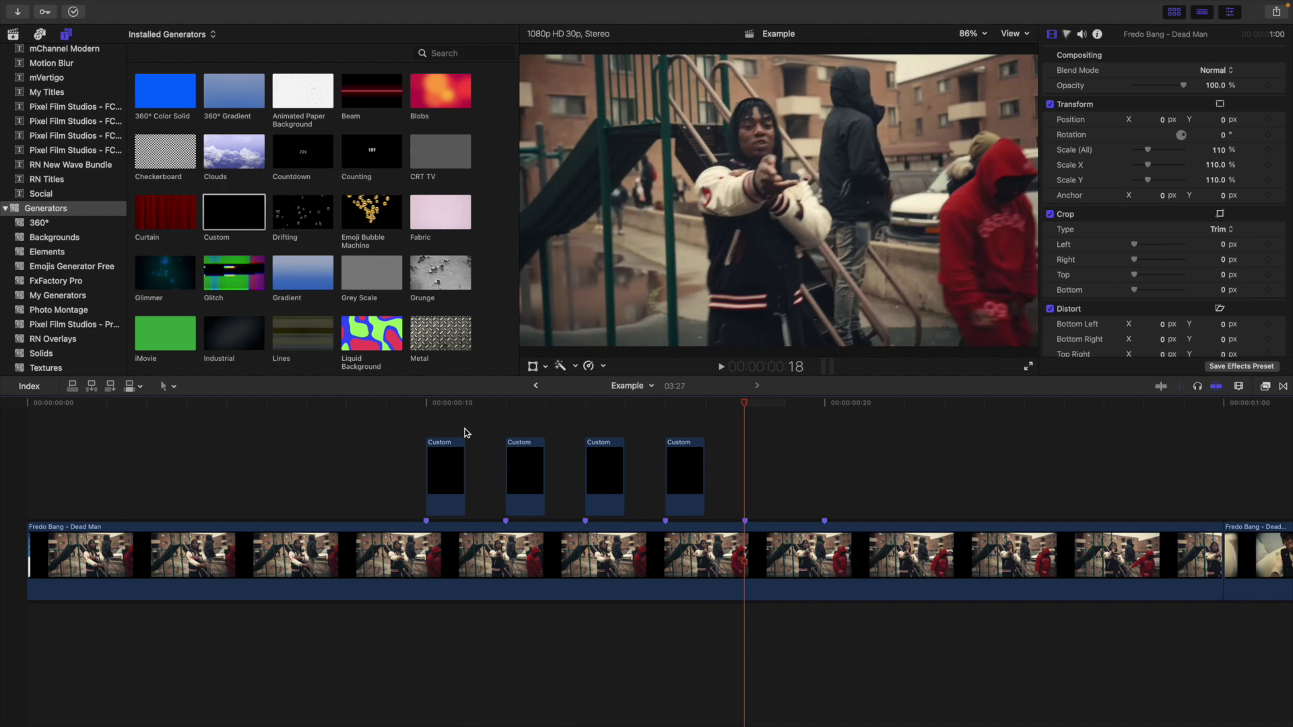
key("super+v")
key("Right")
key("Right")
key("super+v")
key("Right")
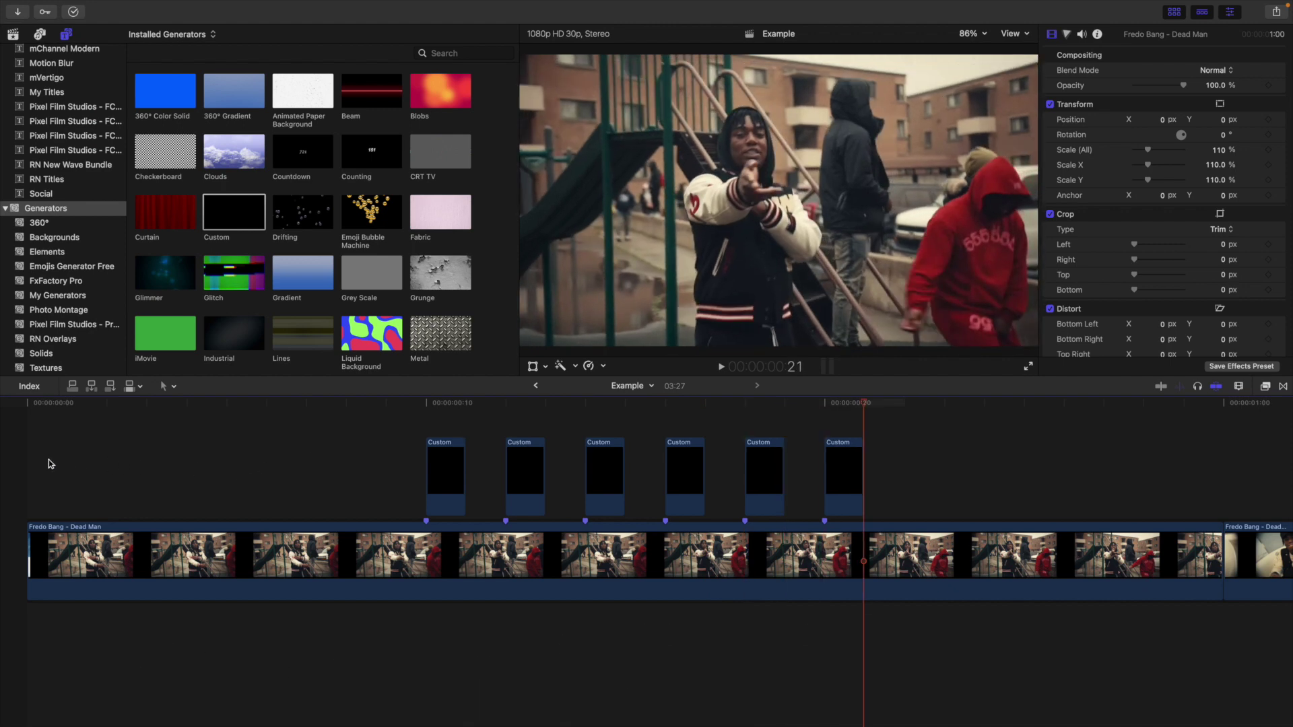
Play the flicker sequence back from the timeline start.
key("Home")
key("space")
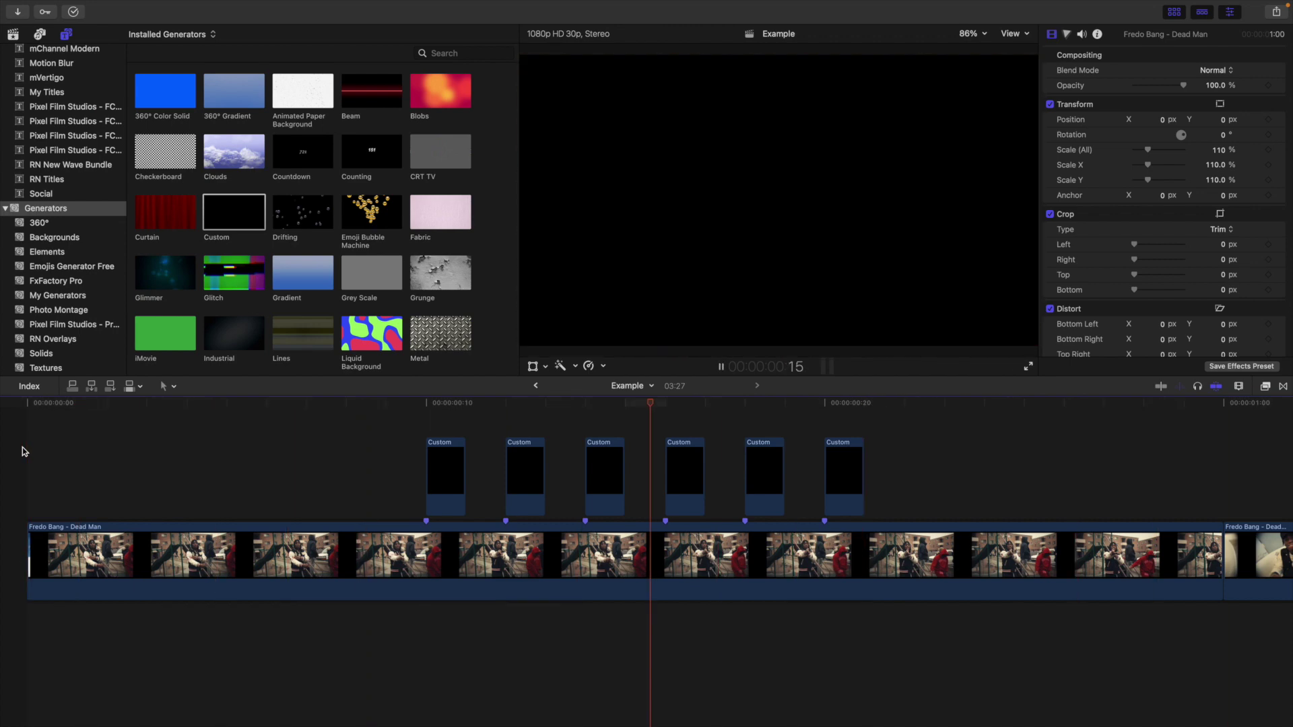
key("Home")
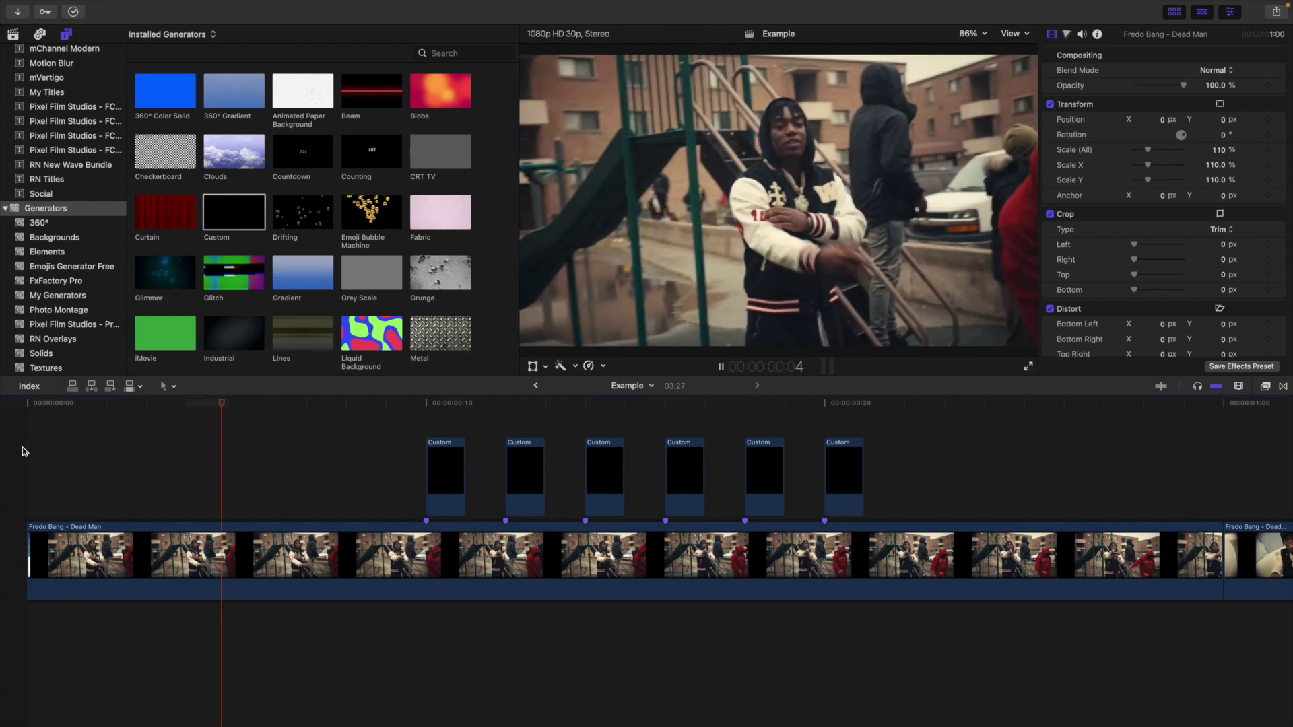
key("space")
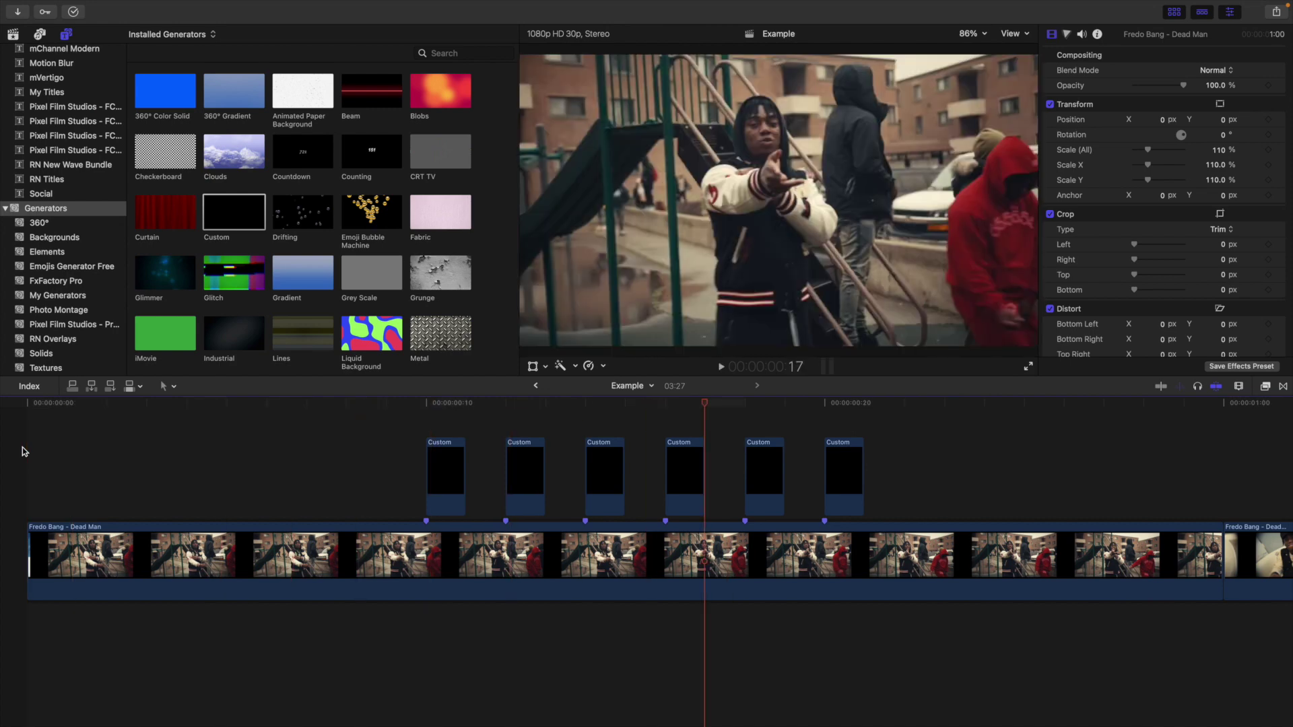
Step frame by frame through the six black Custom clip flashes, starting at the first clip.
left_click(432, 430)
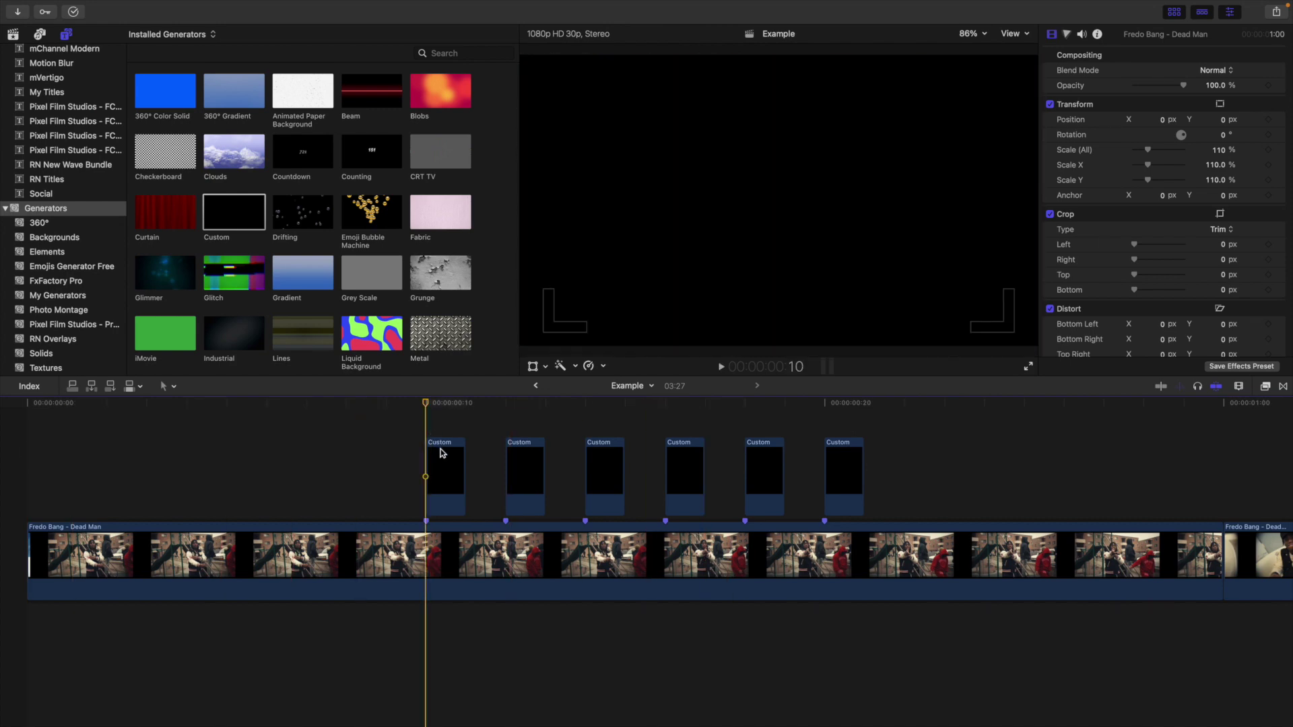
left_click(448, 456)
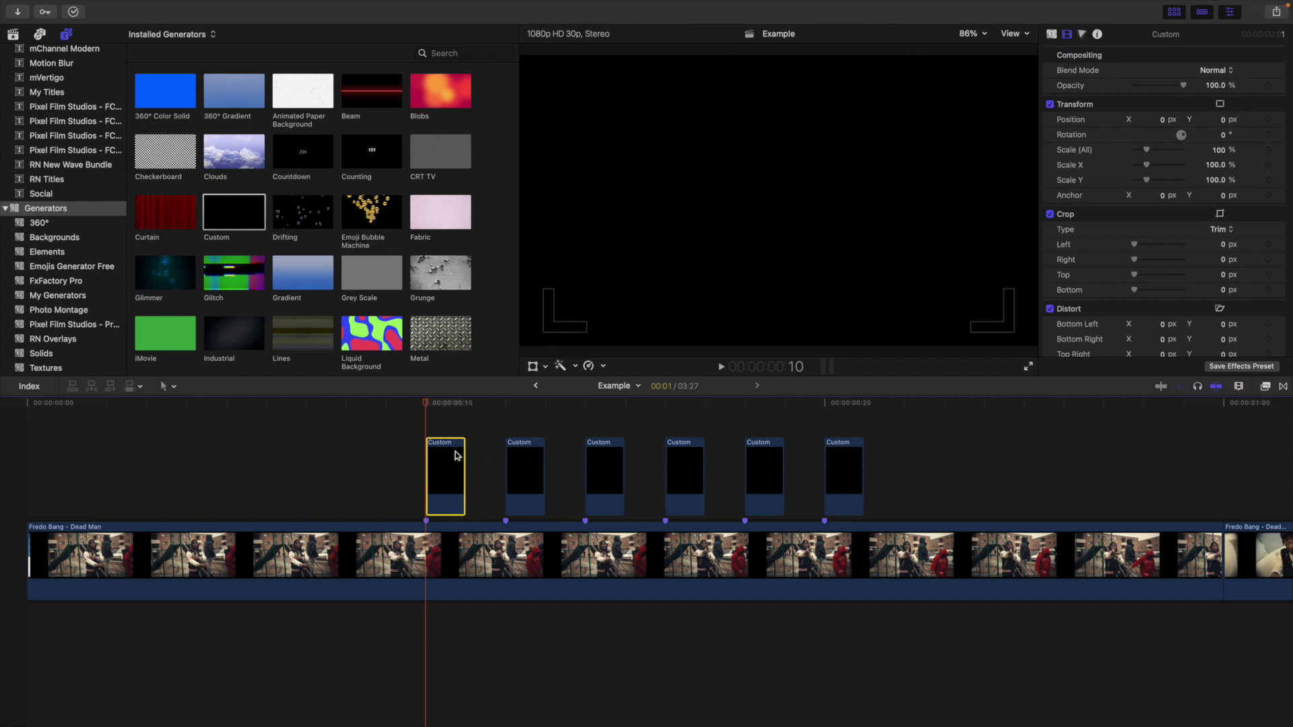
key("Right")
key("Right")
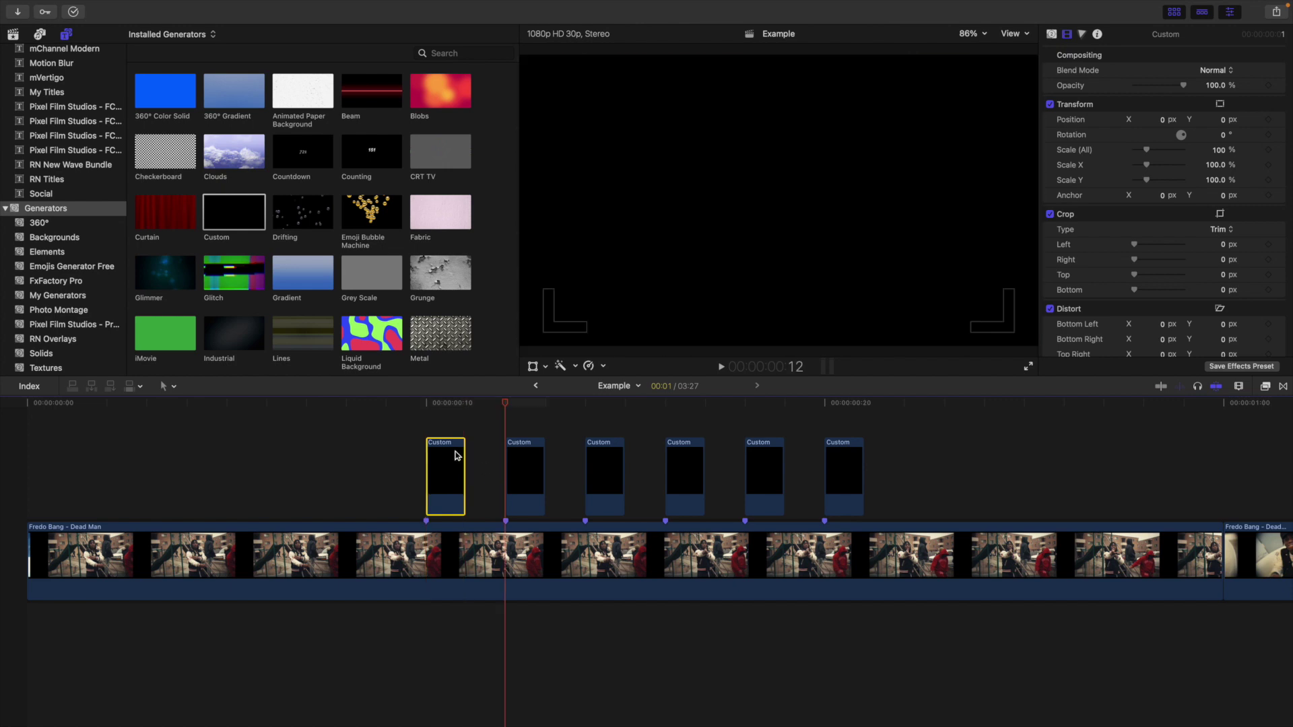
key("Right")
key("Right")
key("Right")
key("Right")
key("Right")
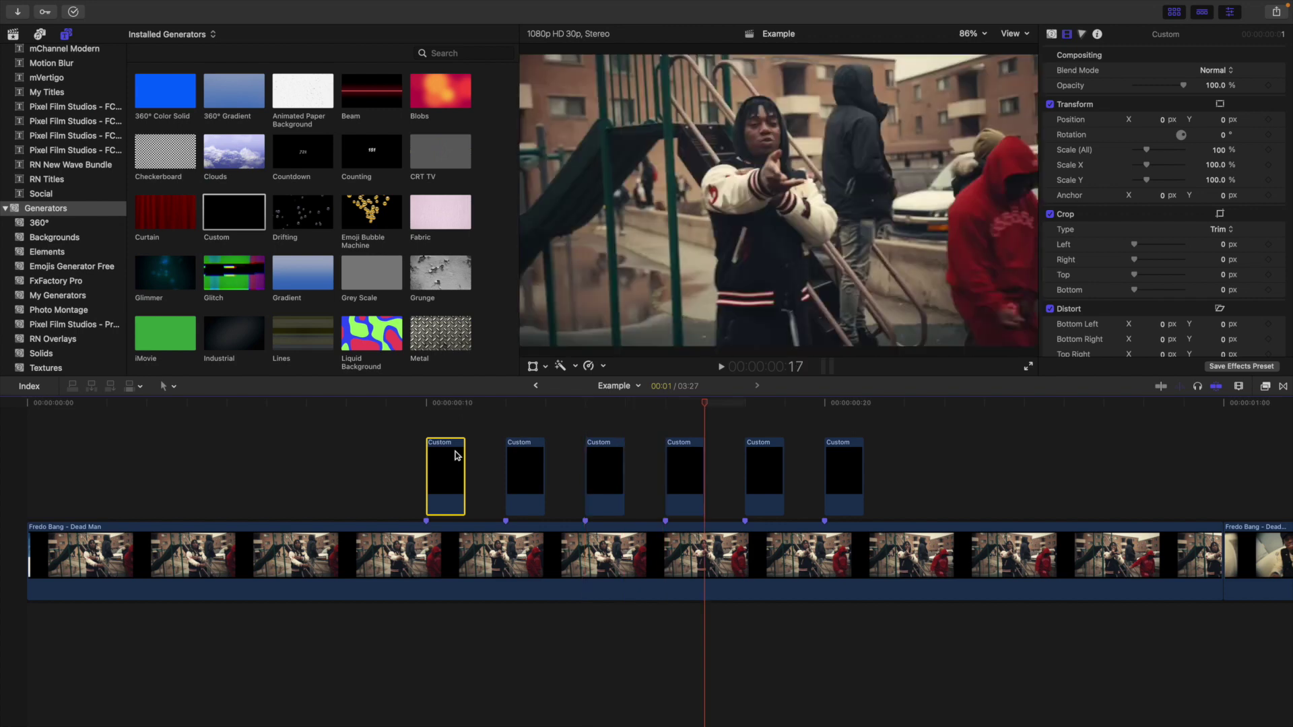
key("Right")
key("Right")
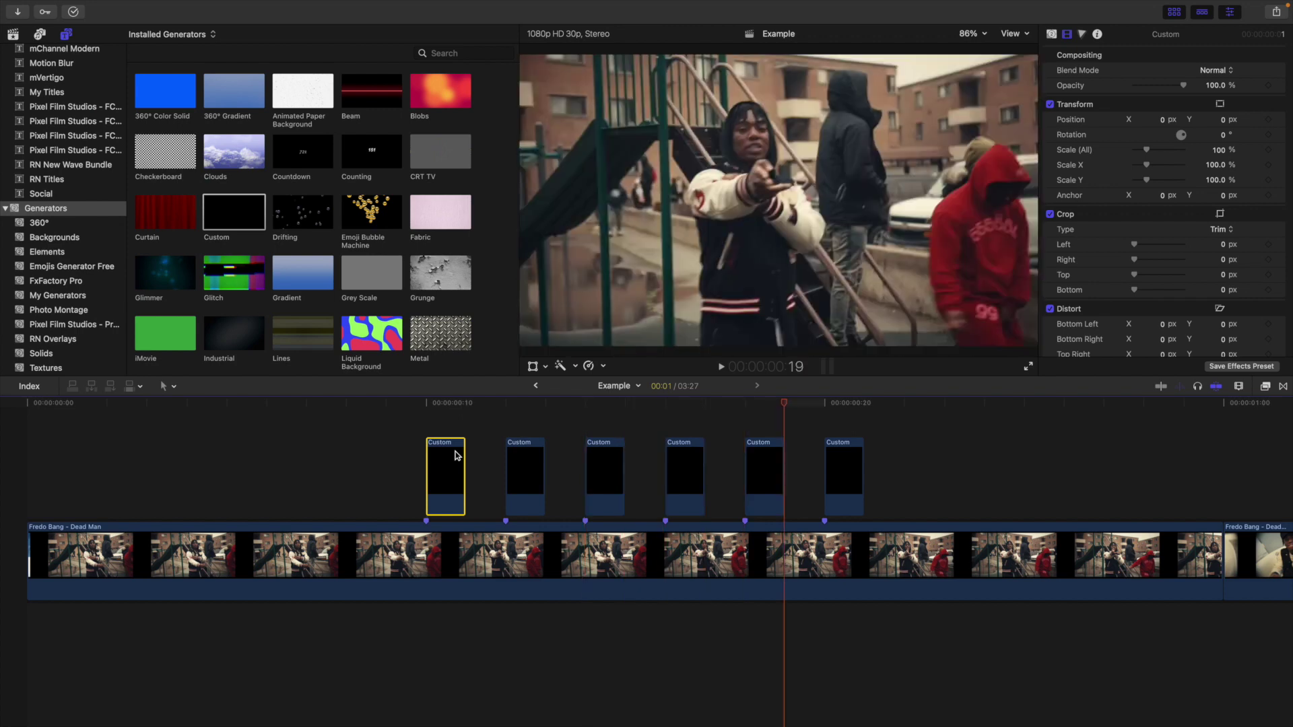
key("Right")
key("Right")
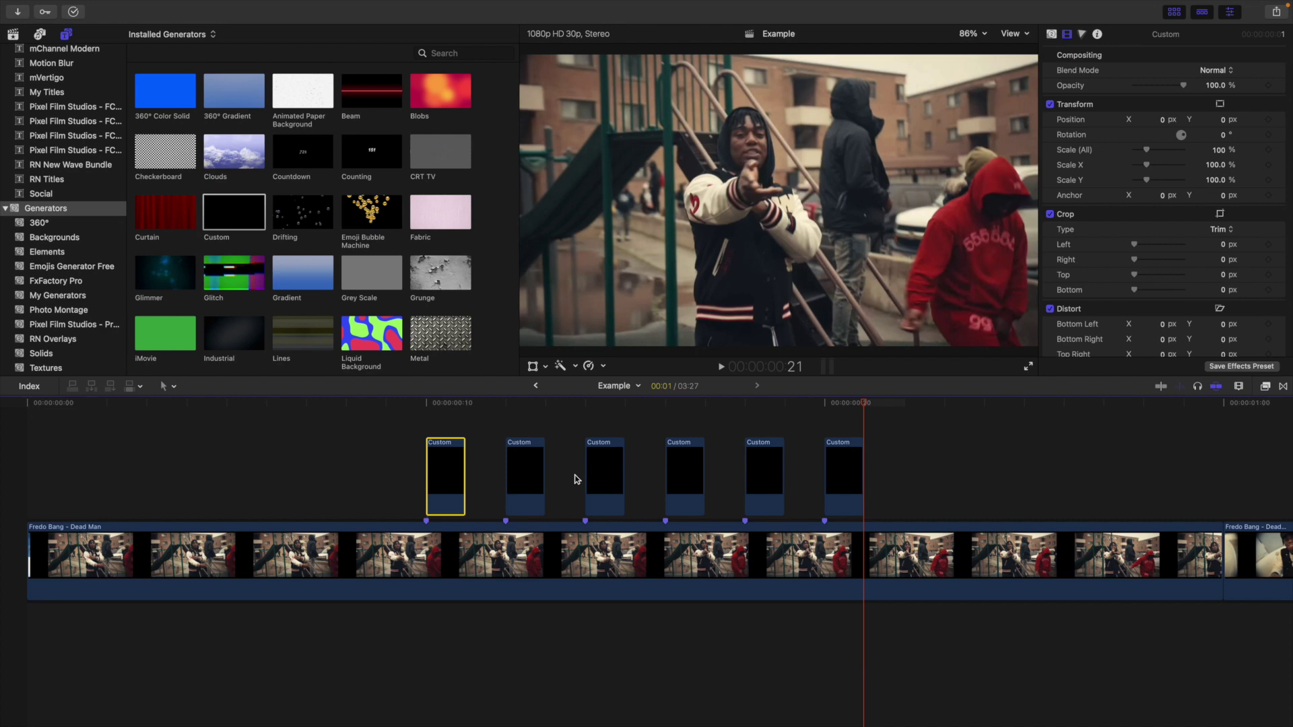
left_click(432, 431)
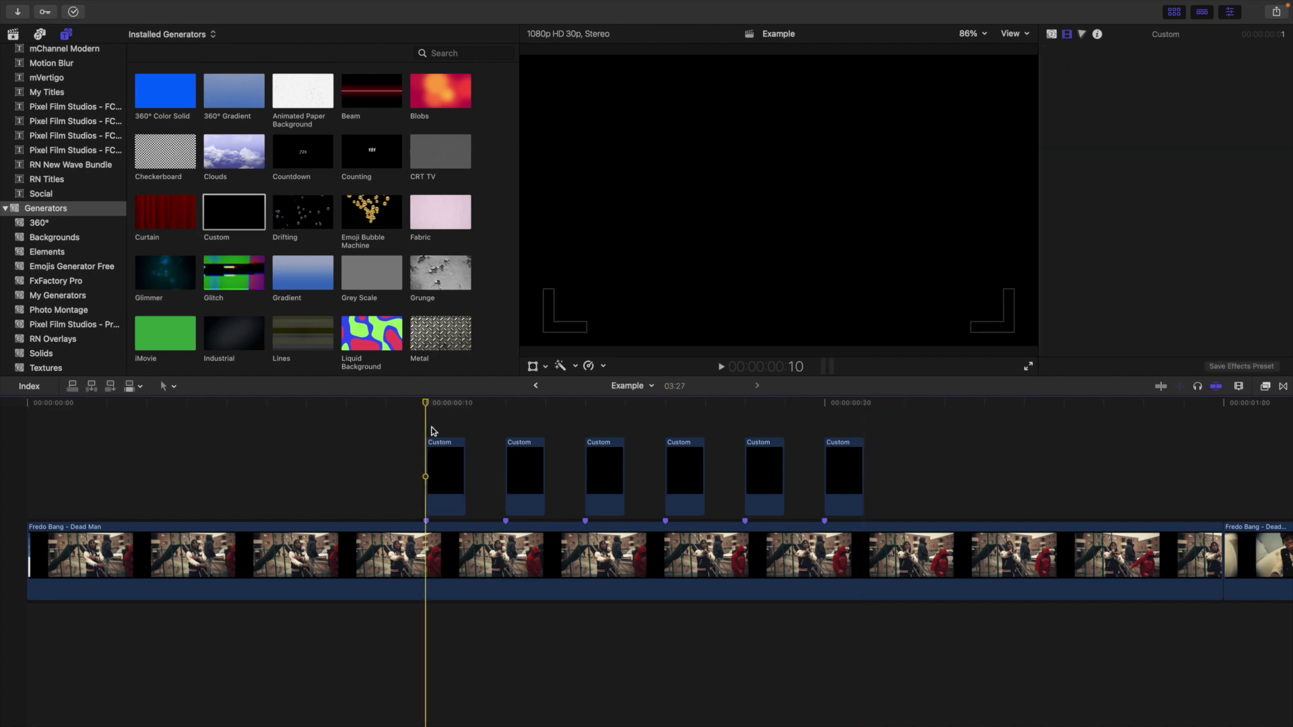
key("Right")
key("Right")
key("Right")
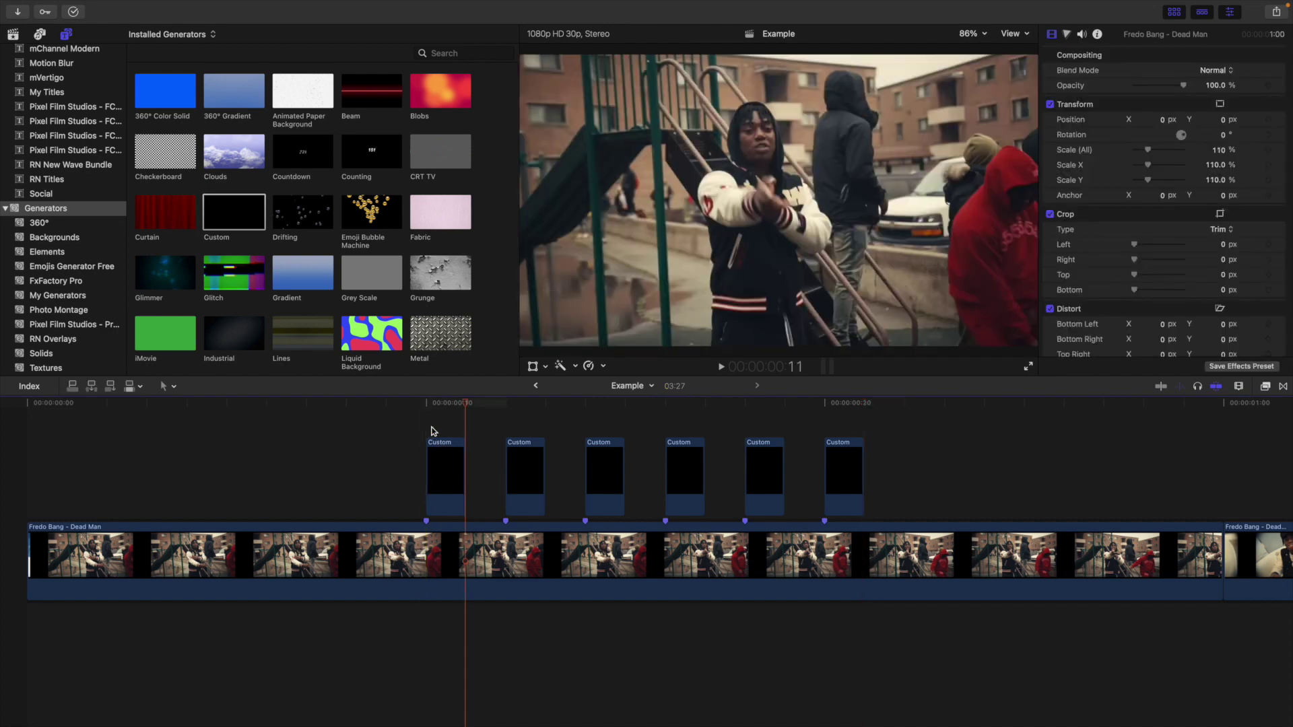
key("Right")
key("Right")
key("Right")
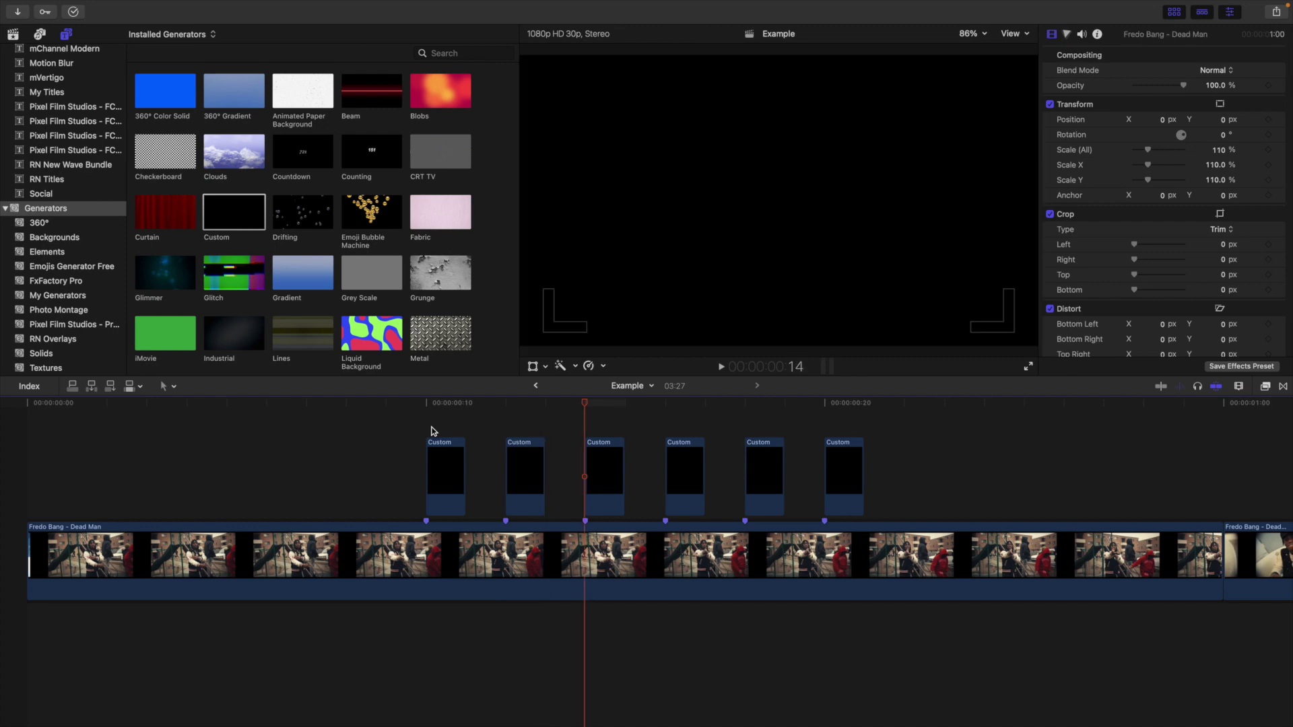
key("Right")
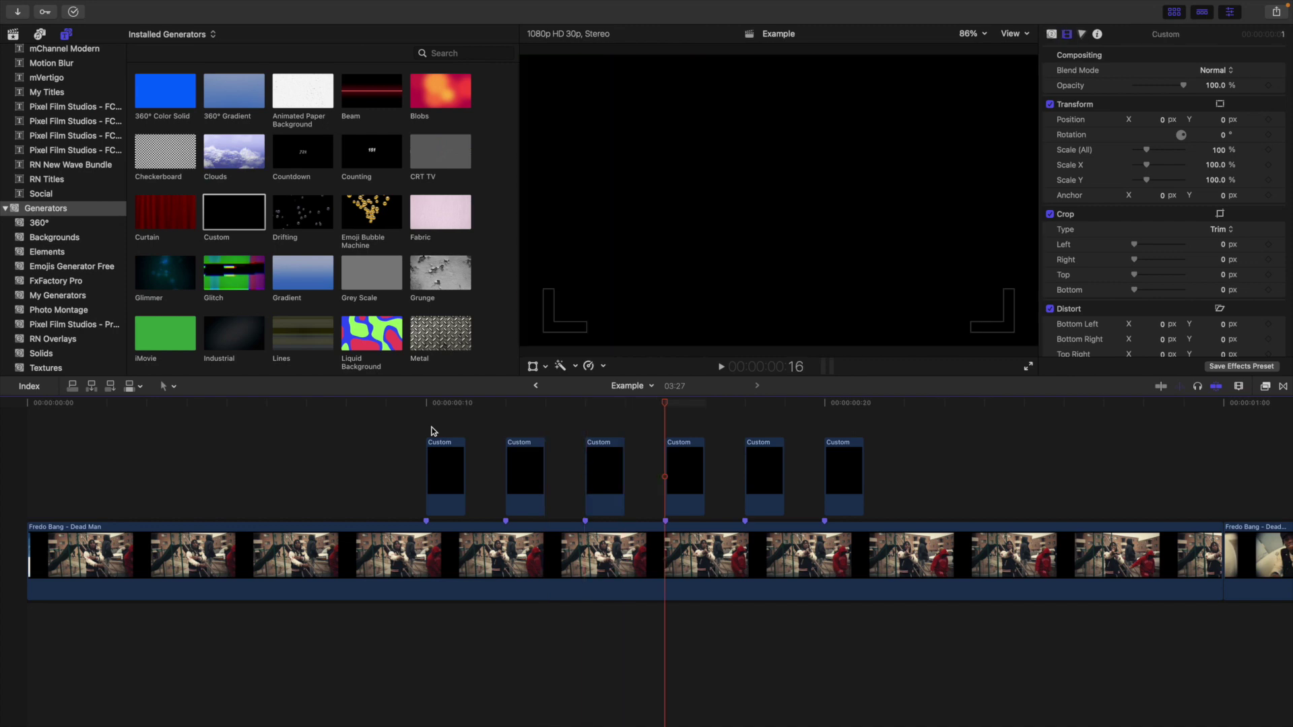
Move the sixth black clip to a later beat and preview the flicker from the start.
left_click_drag(851, 472, 928, 470)
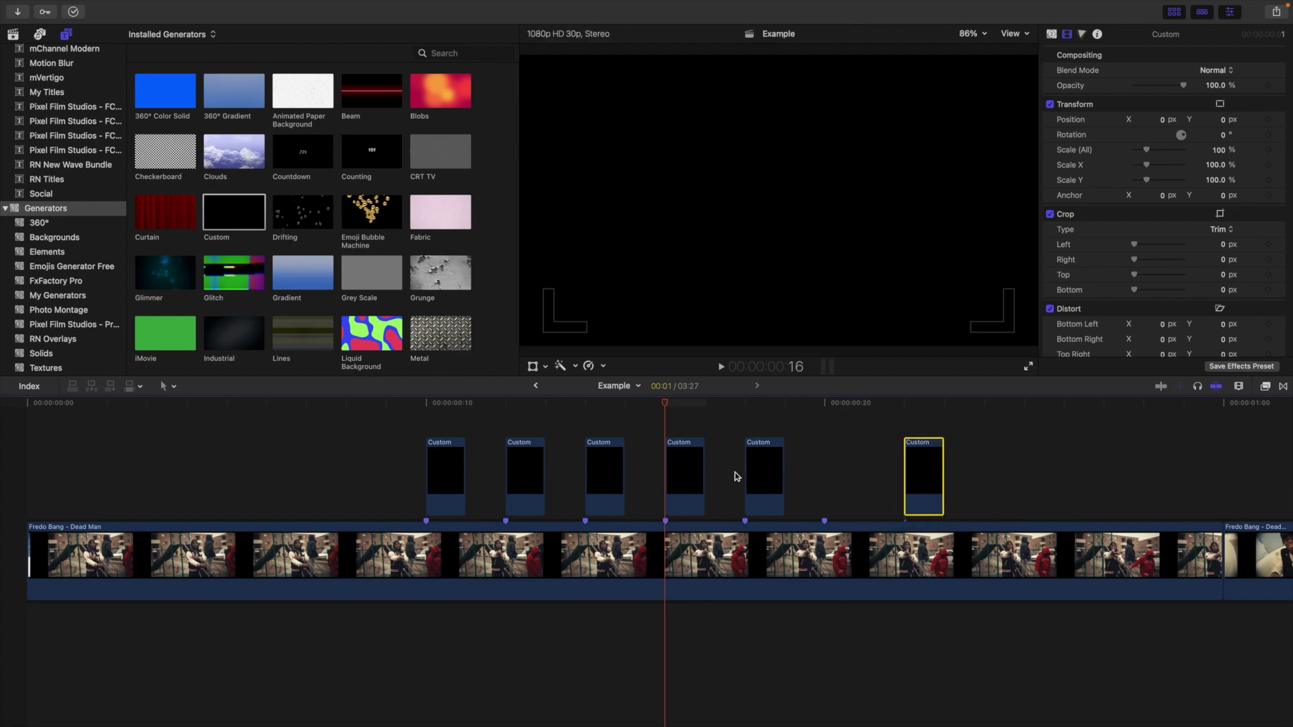
left_click(363, 449)
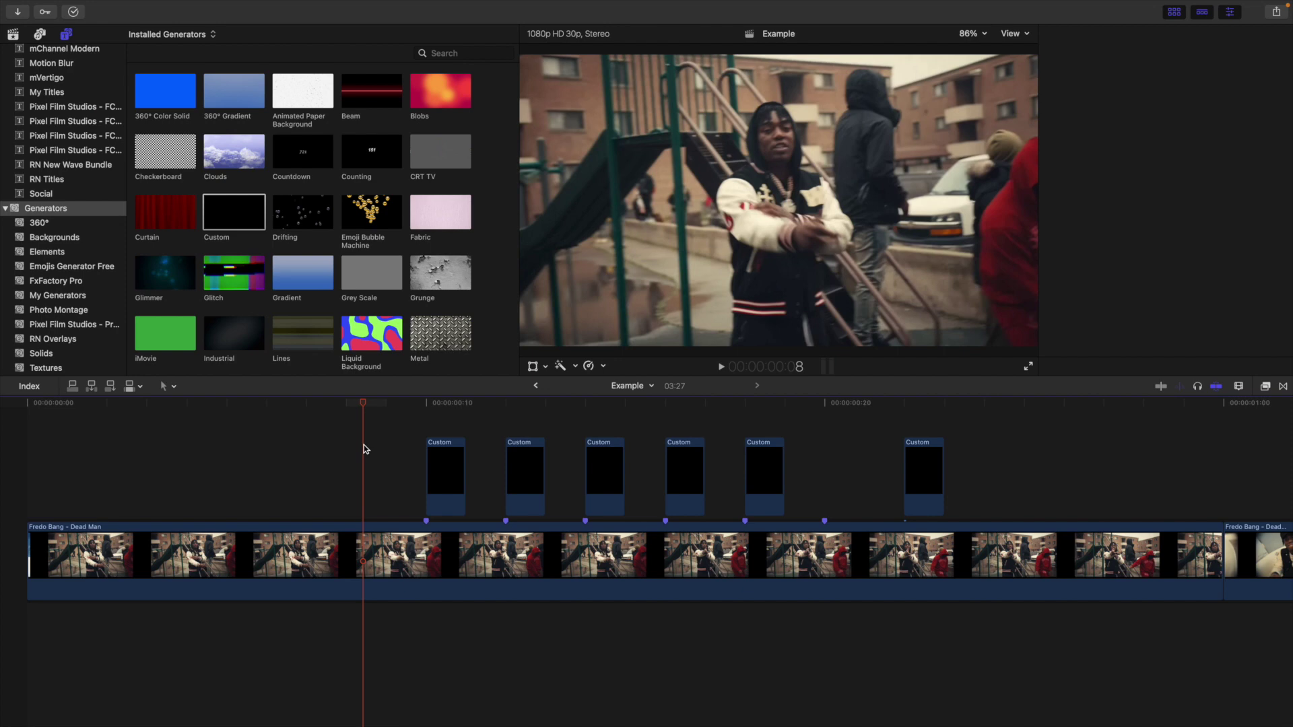
key("space")
key("space")
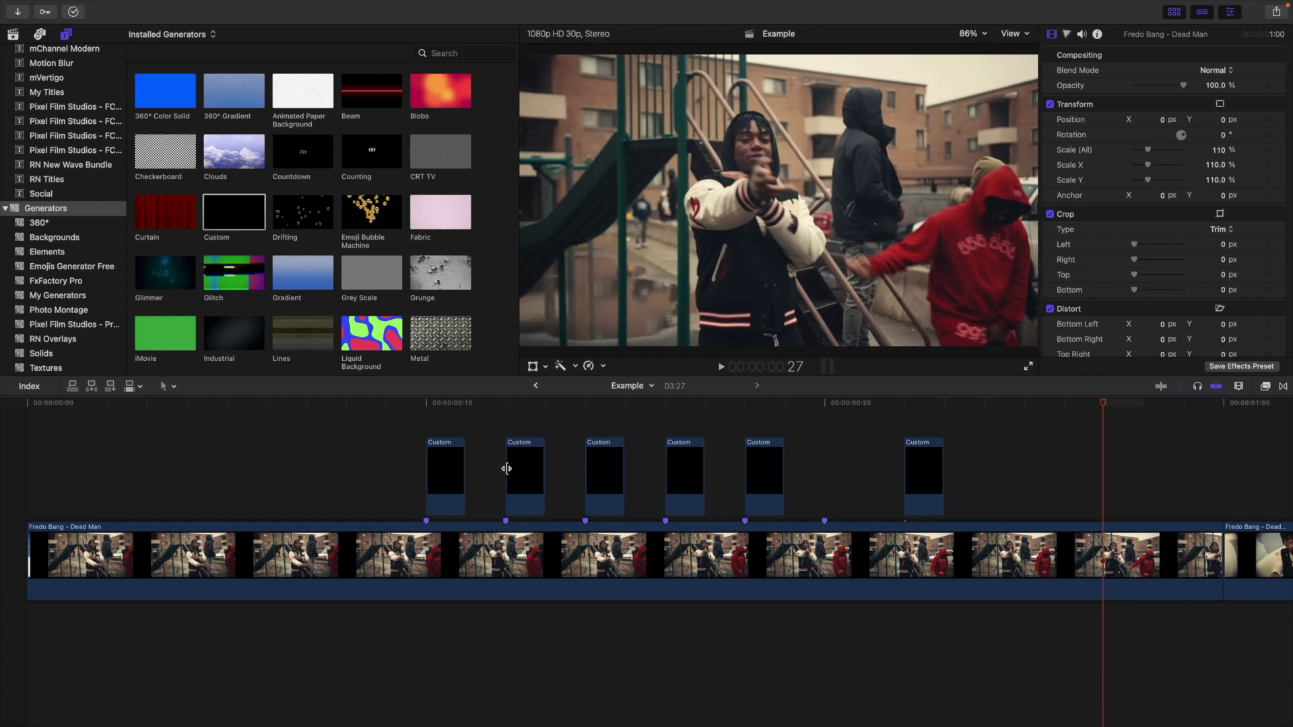
key("Home")
key("space")
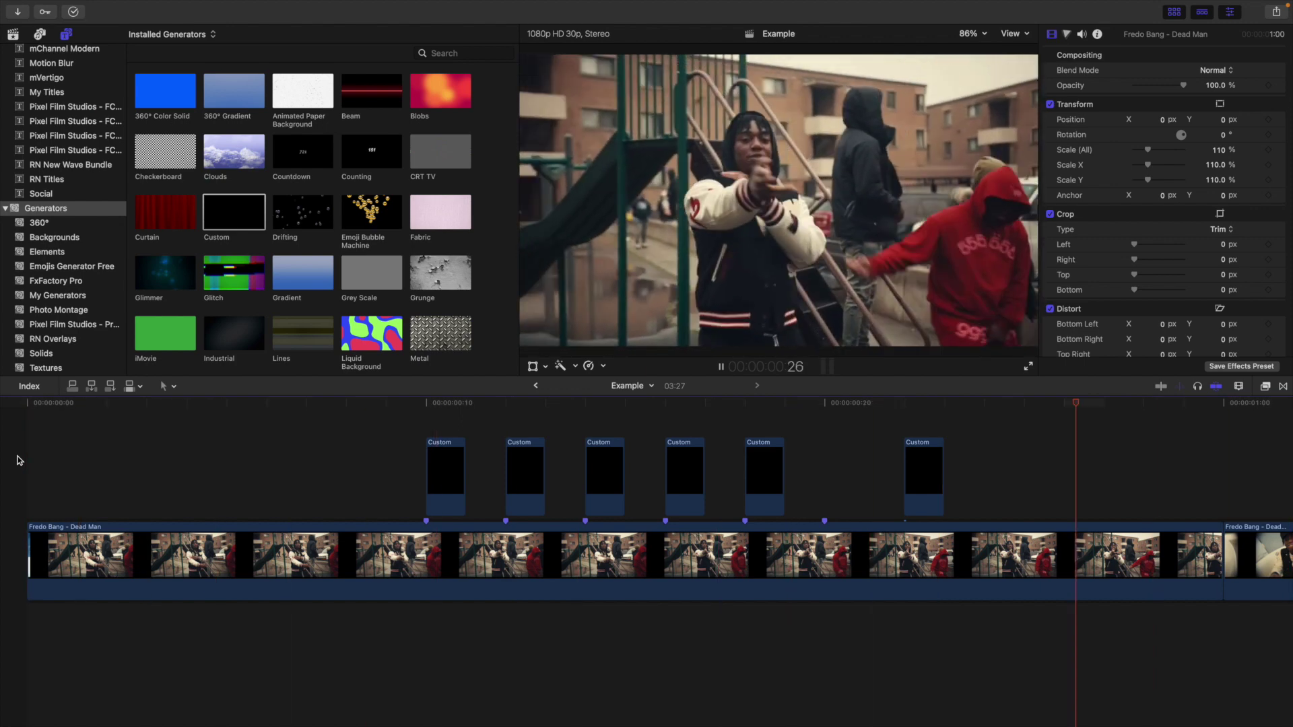
key("space")
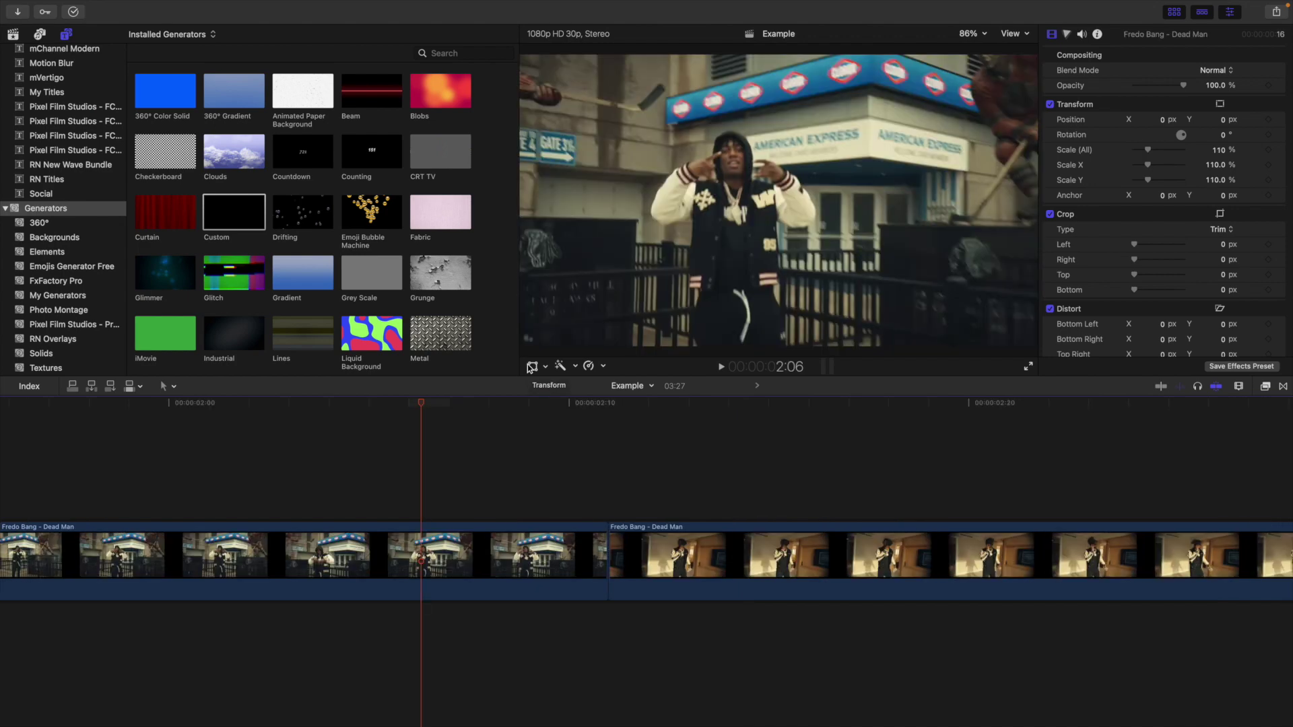
Add a Short adjustment layer above the video with a 6-frame duration.
scroll(42, 110, "up", 6)
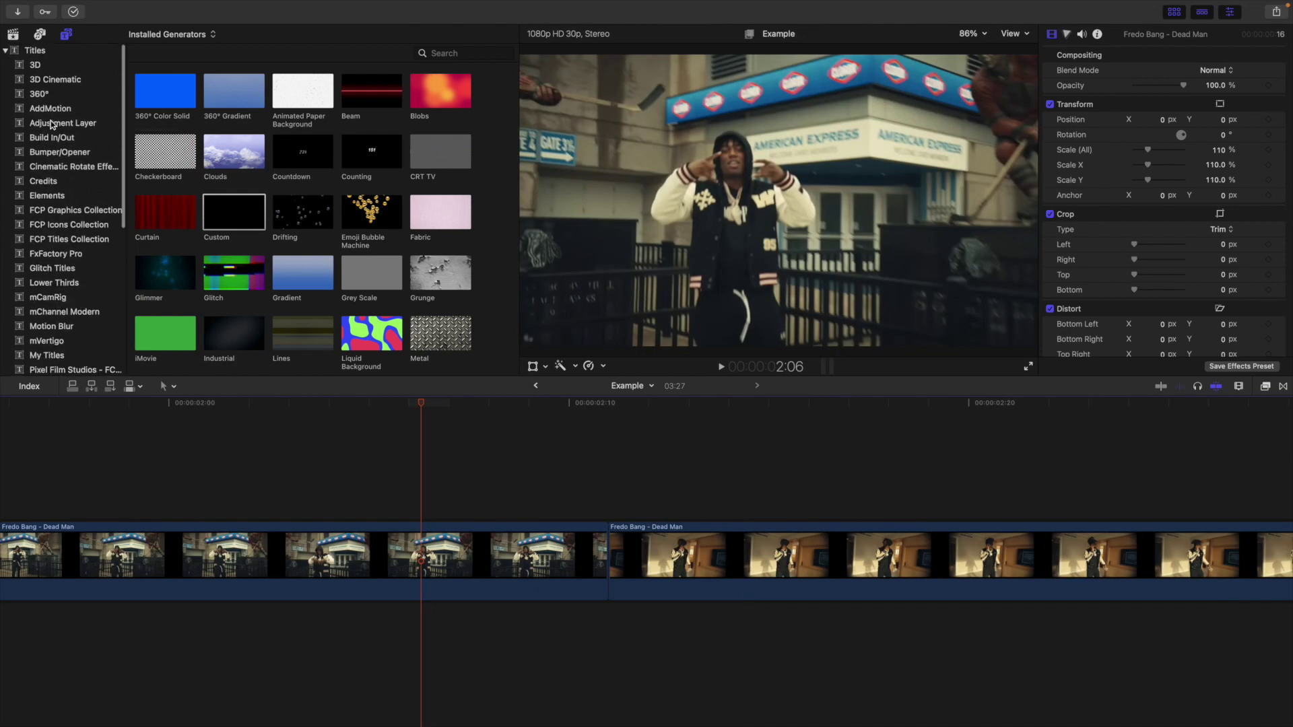
left_click(52, 123)
left_click_drag(294, 99, 426, 473)
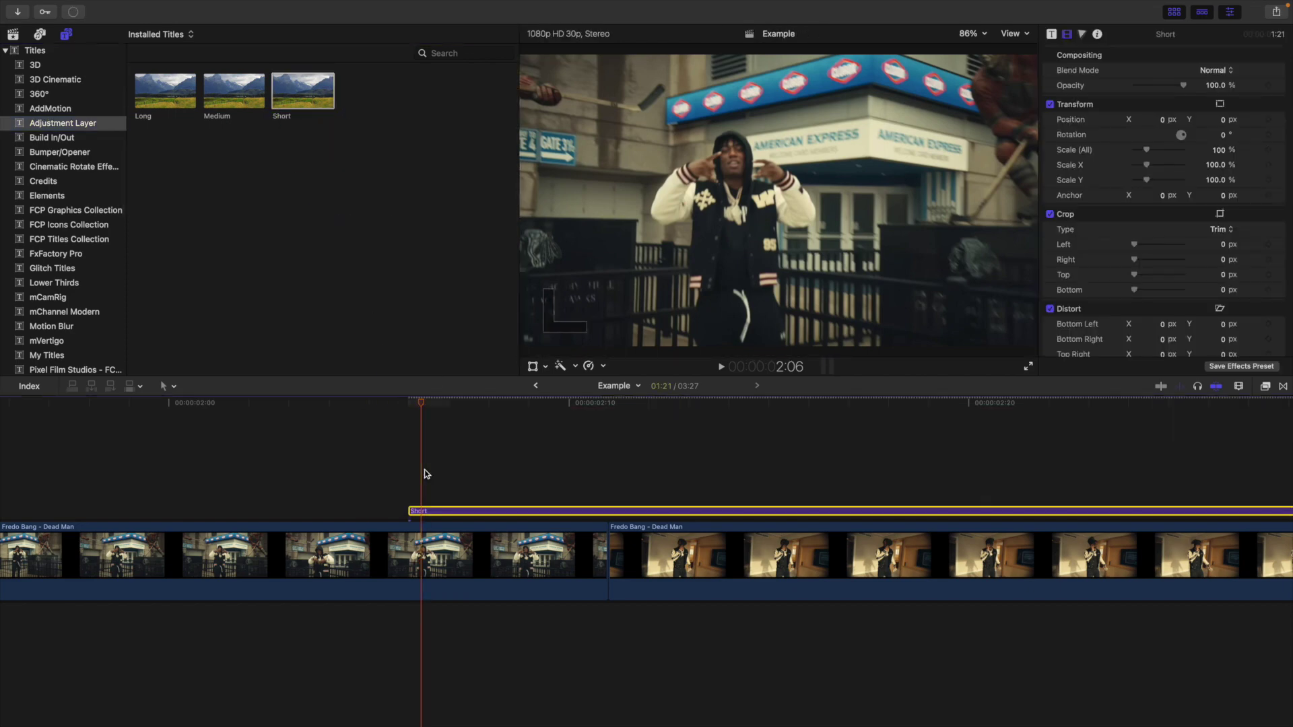
key("ctrl+d")
type("6")
key("Return")
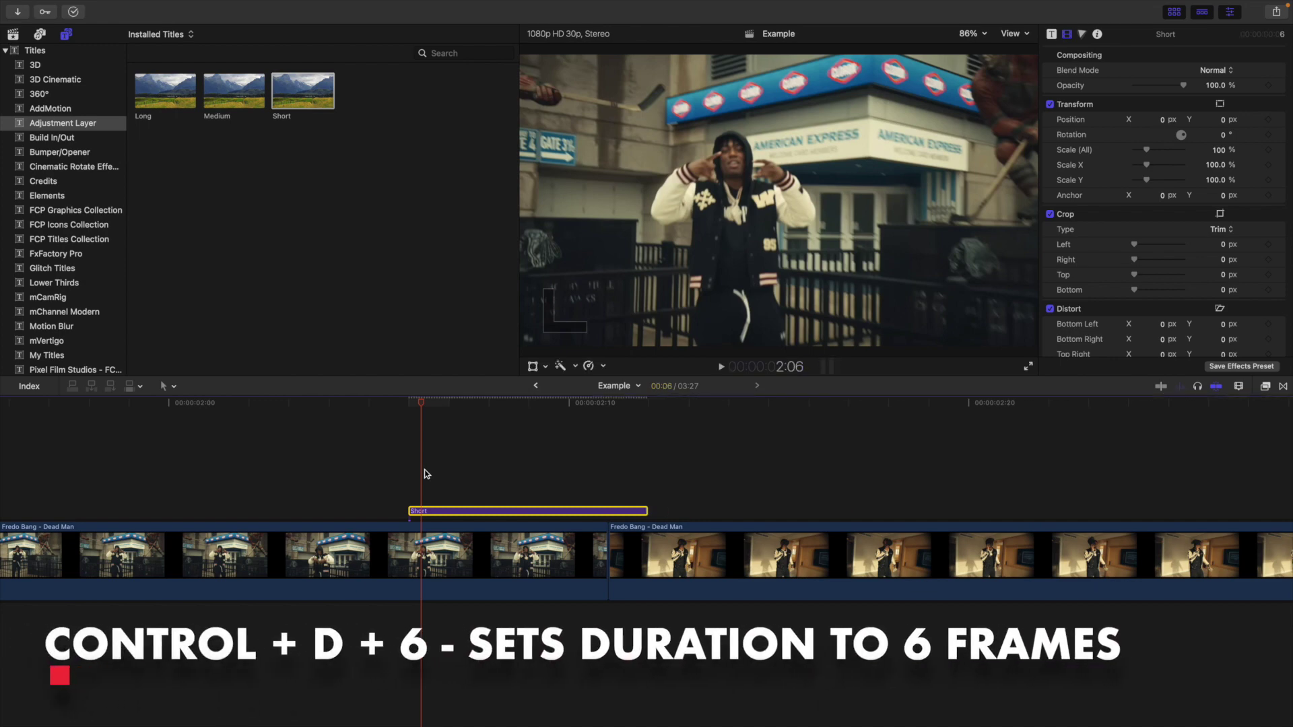
Slide the Short adjustment layer later so it starts at 2:08, then select it.
left_click(409, 468)
left_click(451, 512)
key("Right")
key("Right")
key("Right")
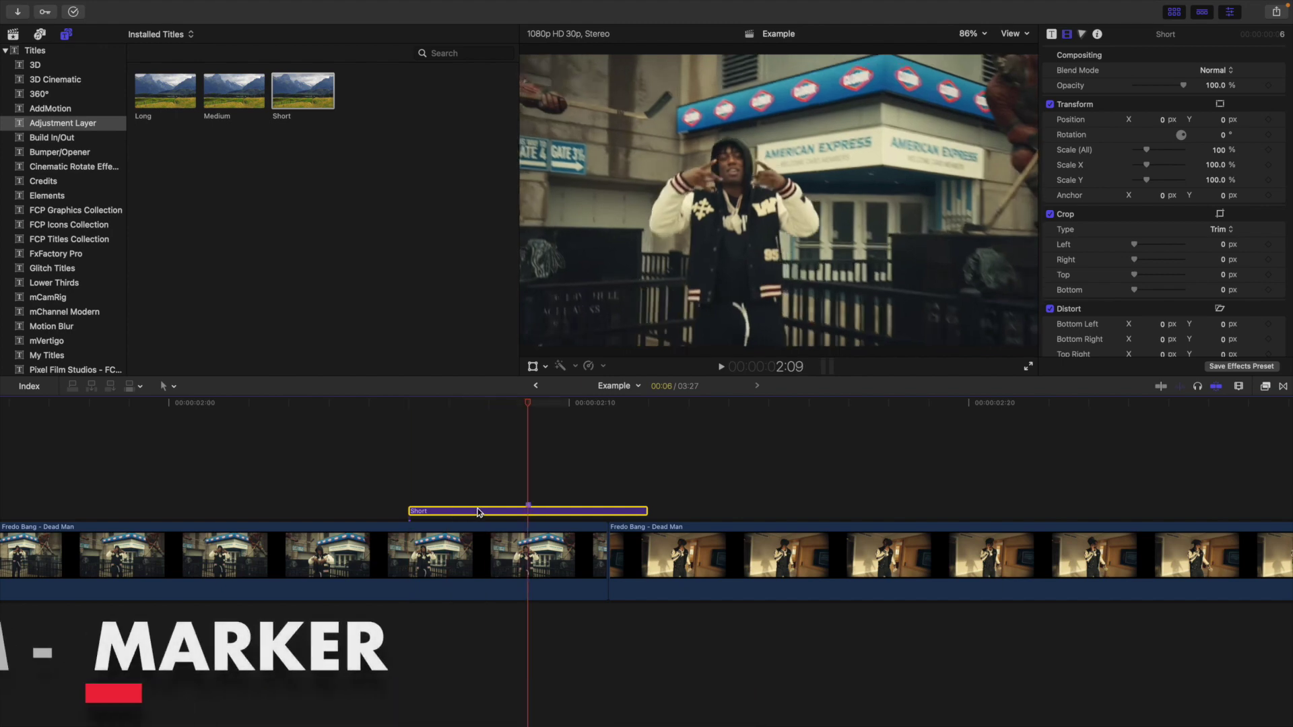
left_click_drag(450, 511, 596, 512)
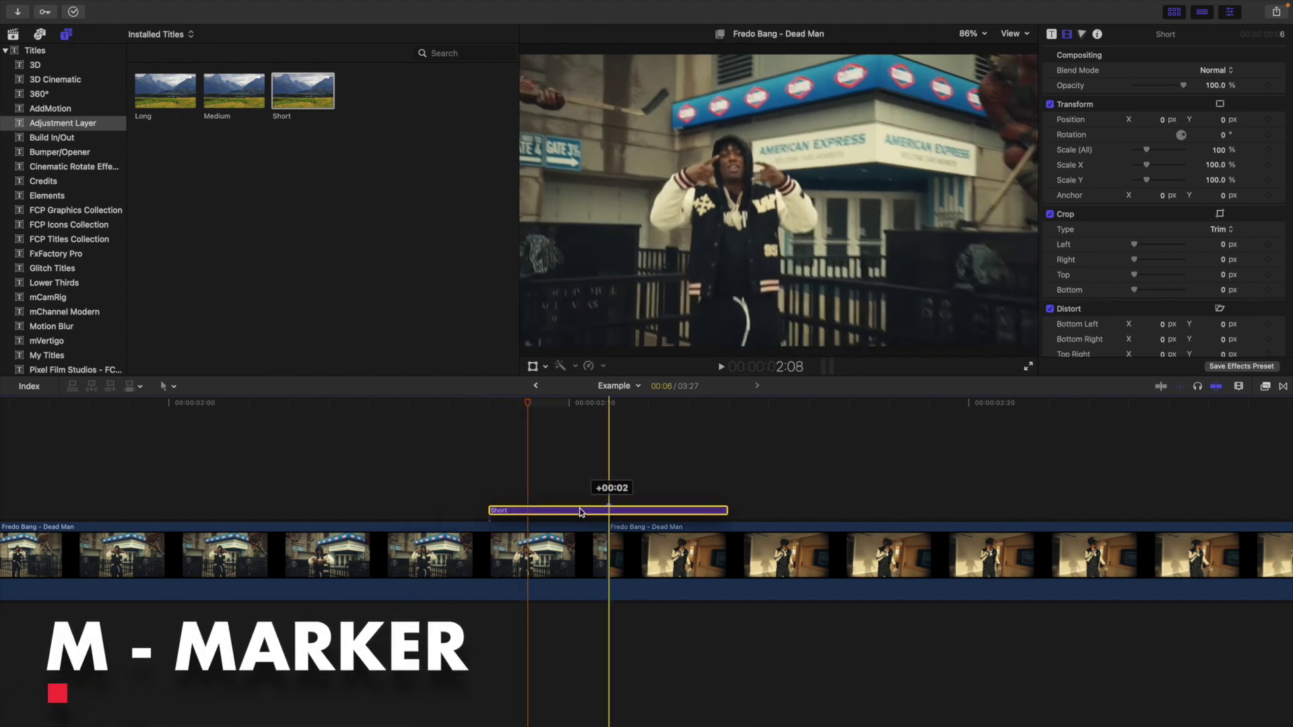
left_click(482, 491)
left_click(532, 511)
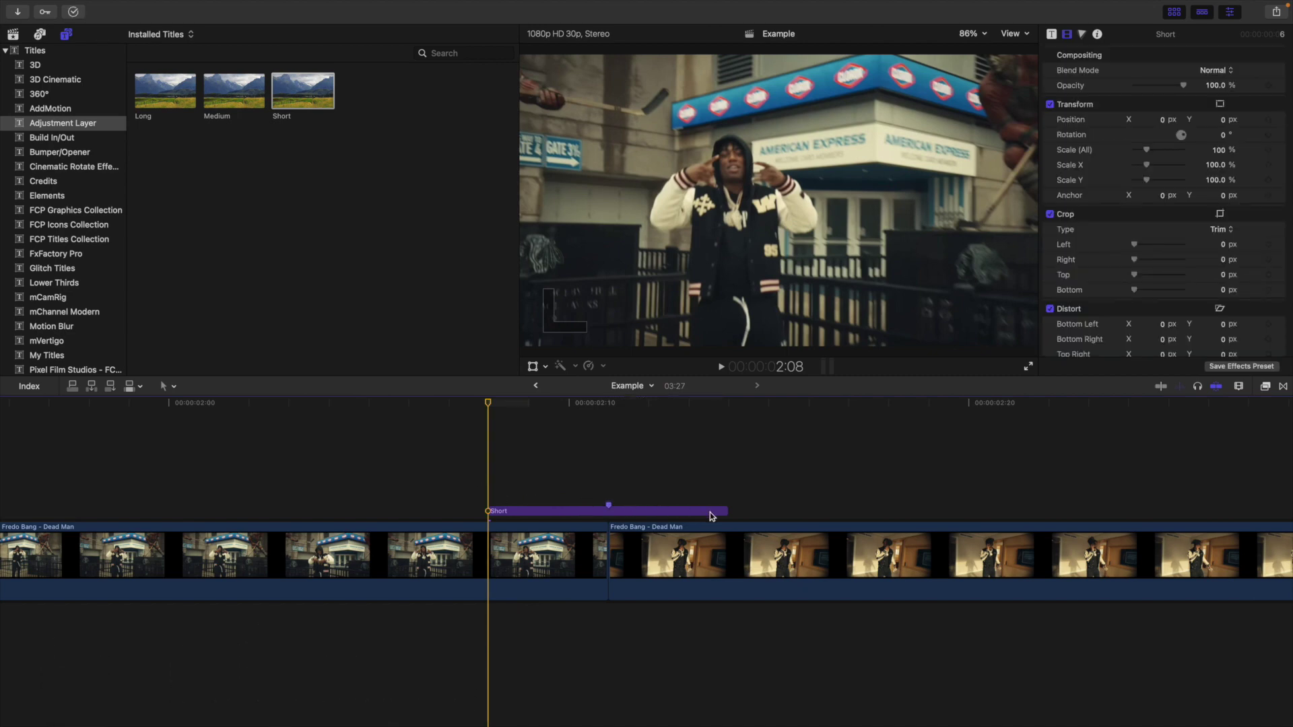
left_click(591, 513)
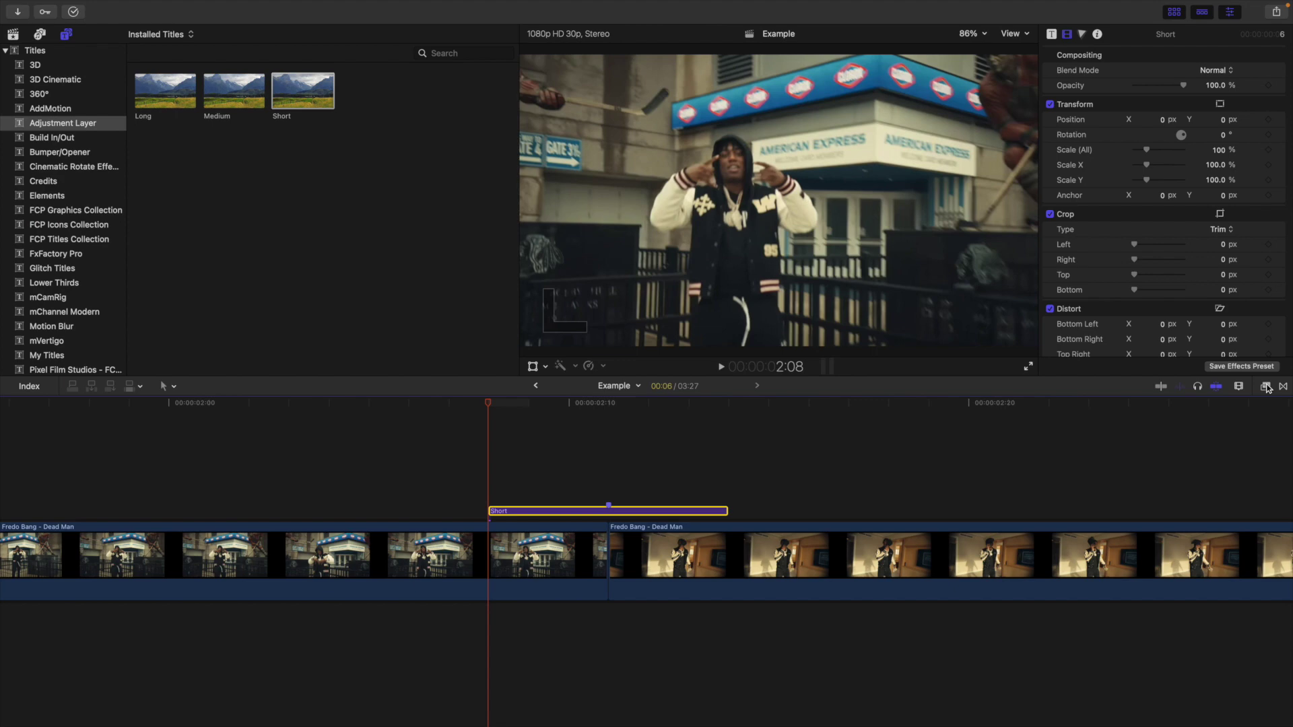
left_click(1266, 387)
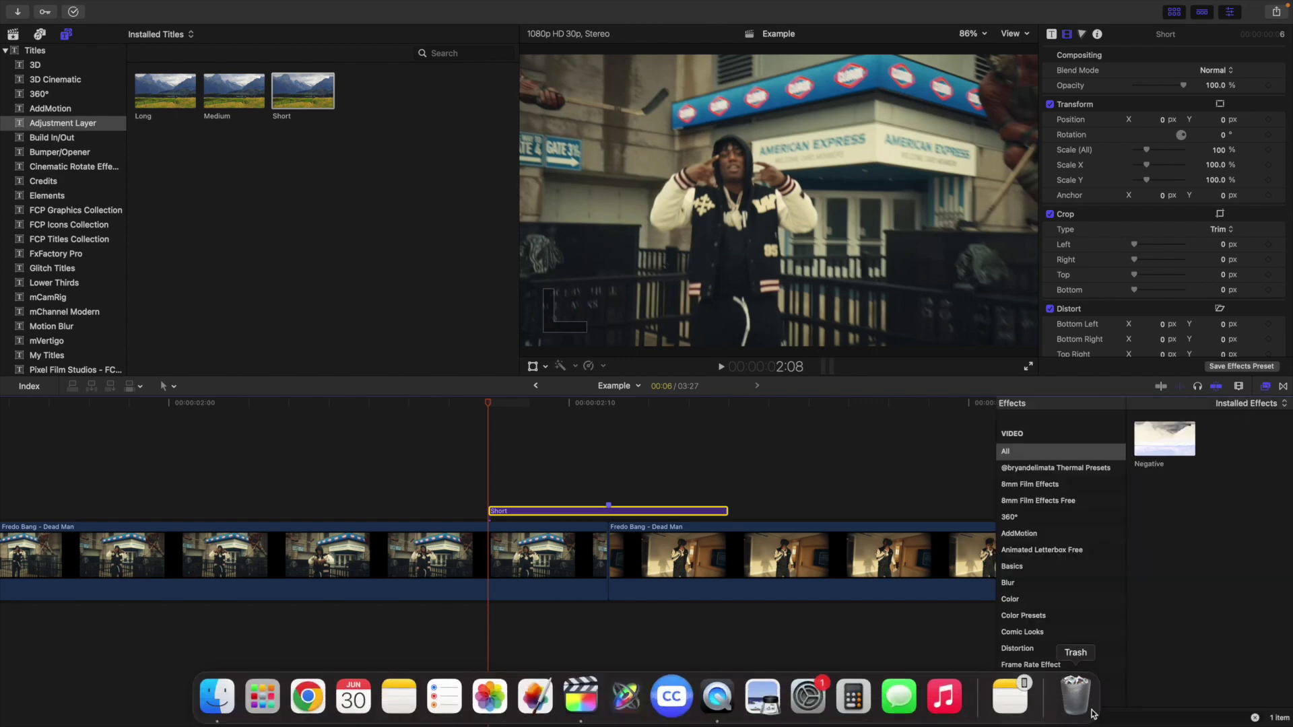
Search the effects for 'x' and drop X-Ray onto the Short adjustment layer.
left_click(1086, 715)
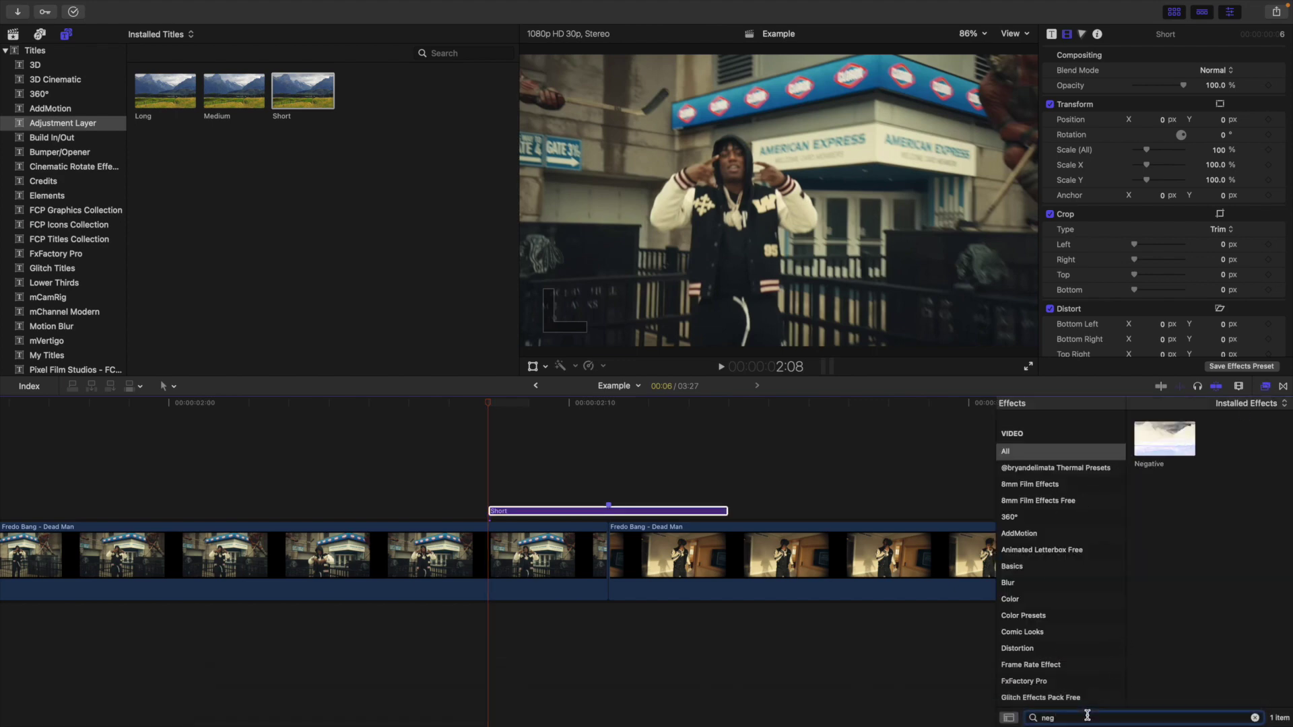
key("BackSpace")
type("x")
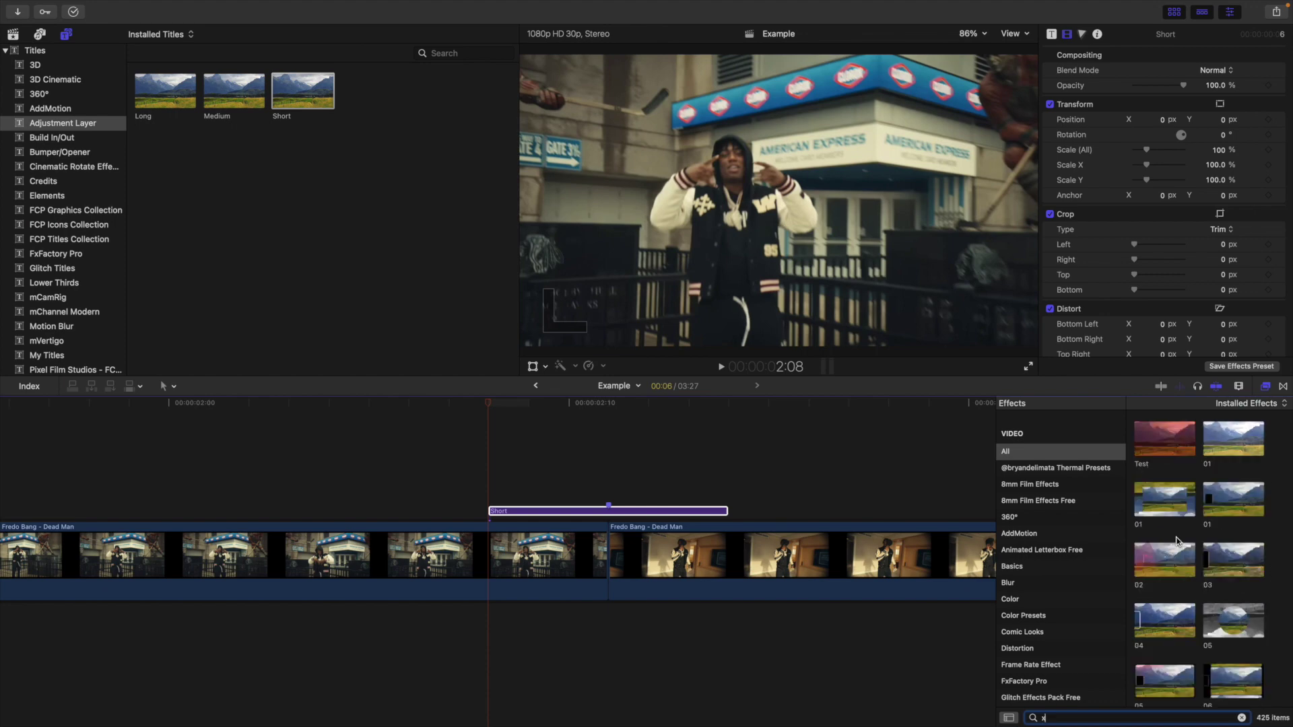
scroll(1198, 532, "down", 3)
scroll(1197, 532, "down", 4)
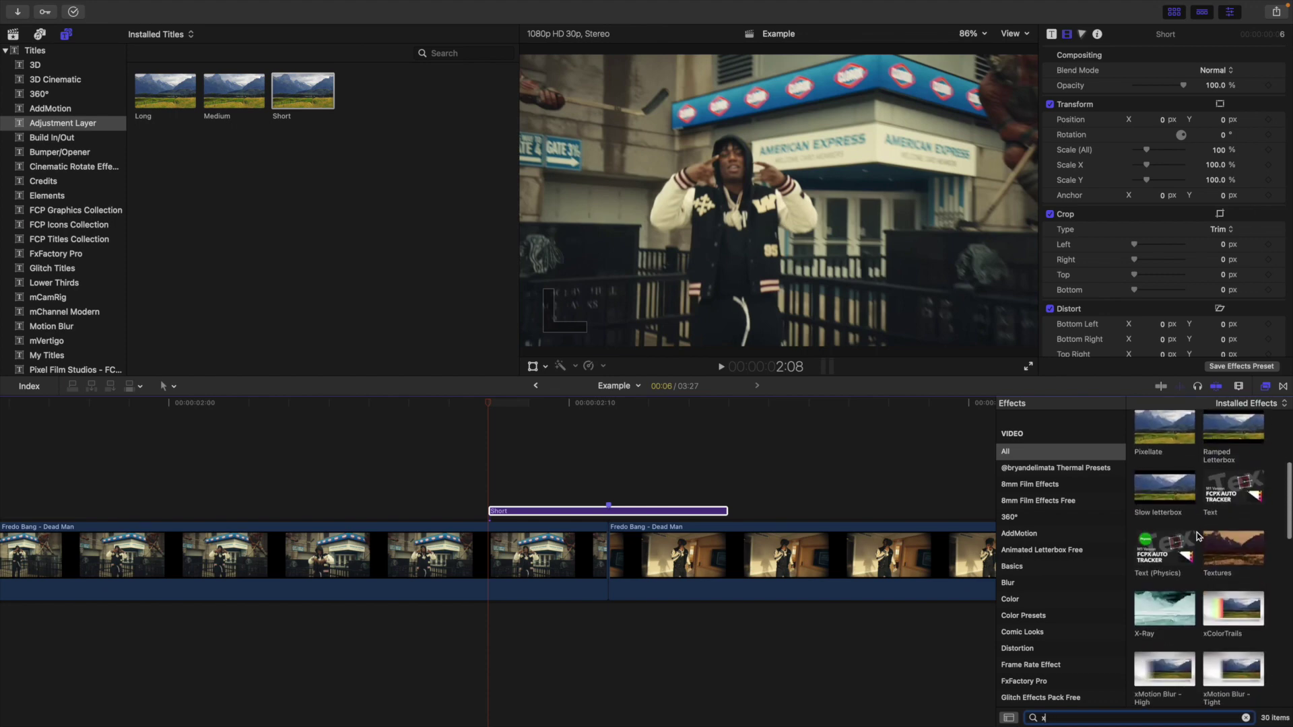
left_click_drag(1162, 609, 686, 517)
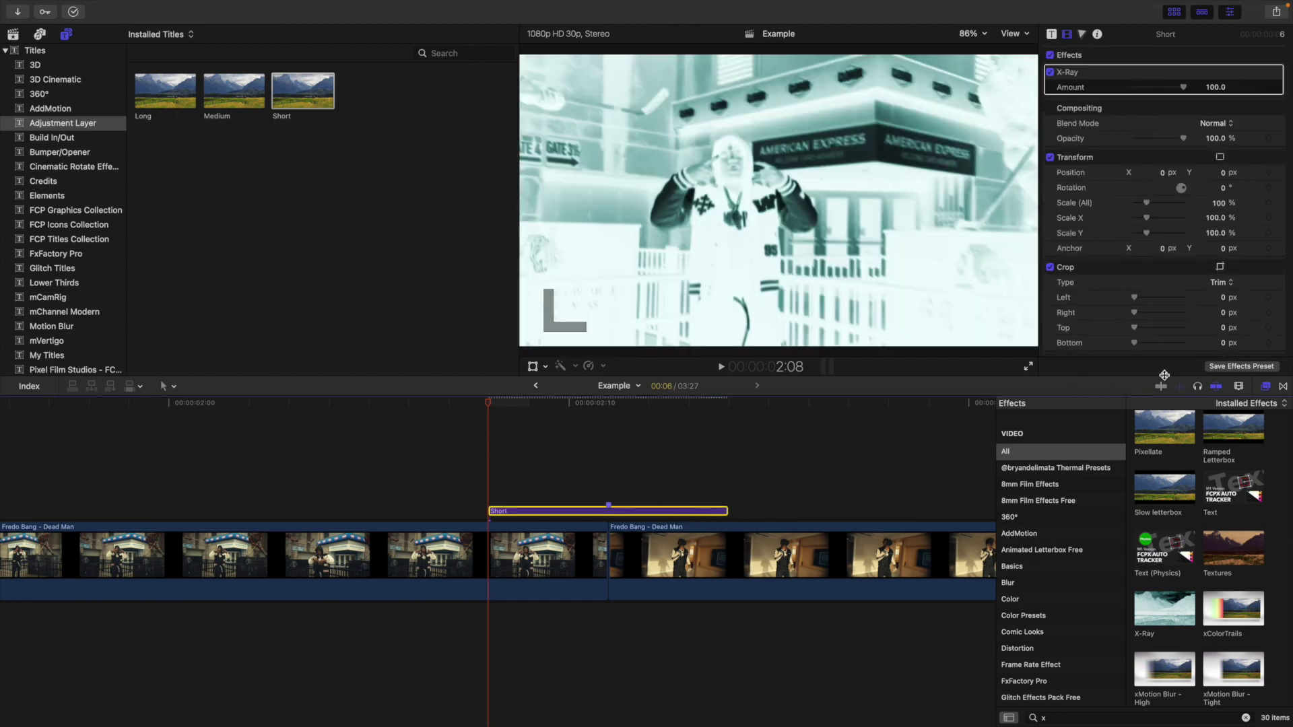
left_click(1266, 393)
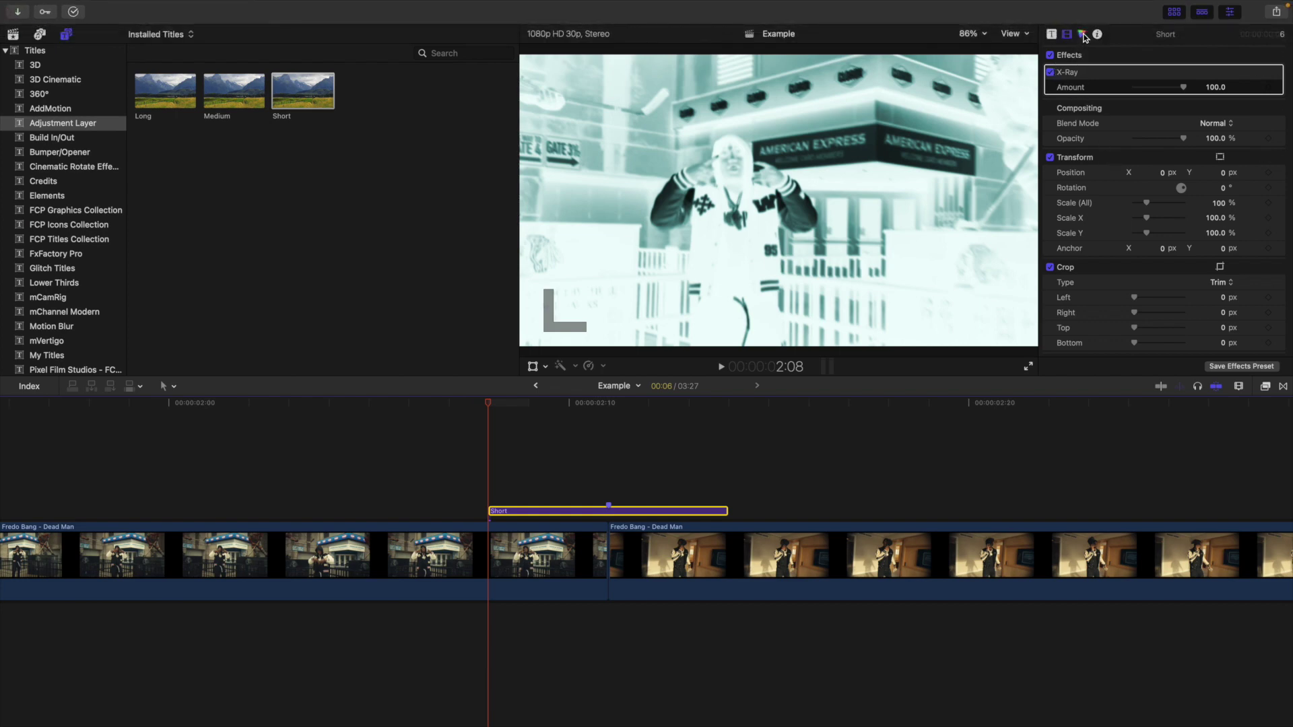
Add a Color Board with Global saturation -100% and exposure shadows -60% to the Short layer.
left_click(1083, 36)
left_click(1086, 55)
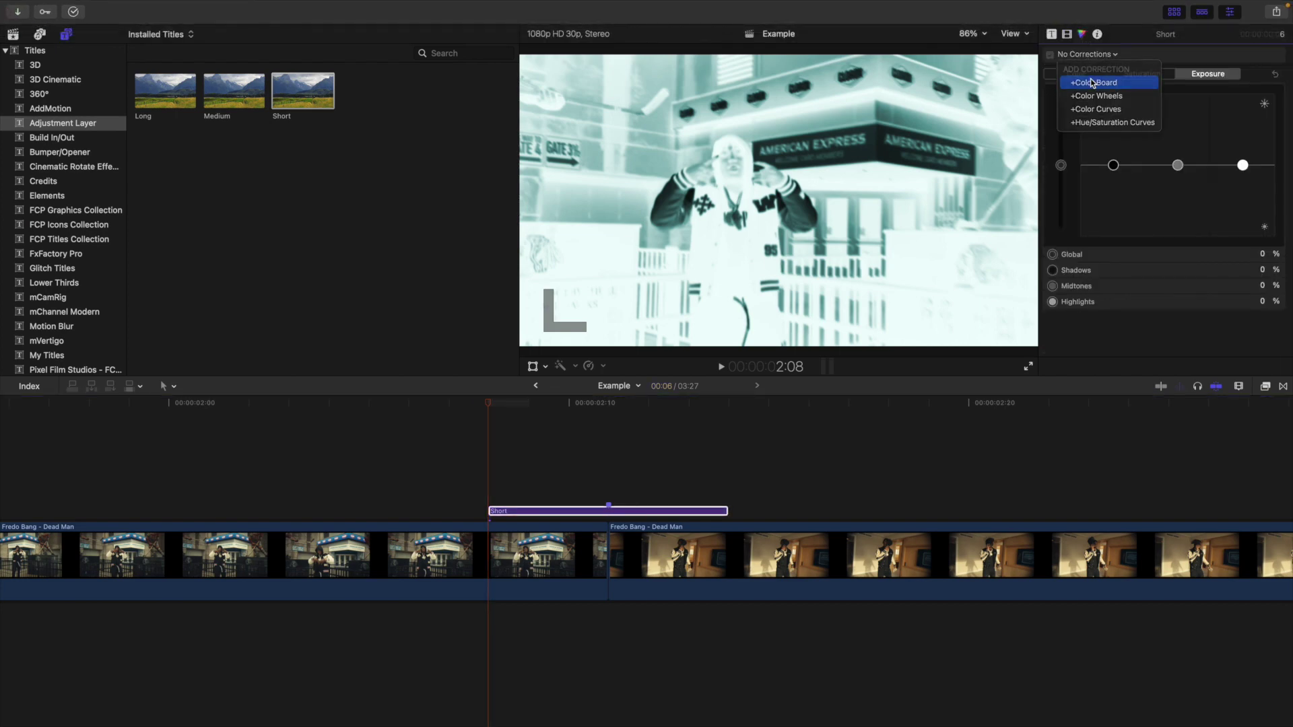
left_click(1092, 83)
left_click(1122, 77)
left_click_drag(1061, 174, 1061, 240)
left_click(1201, 75)
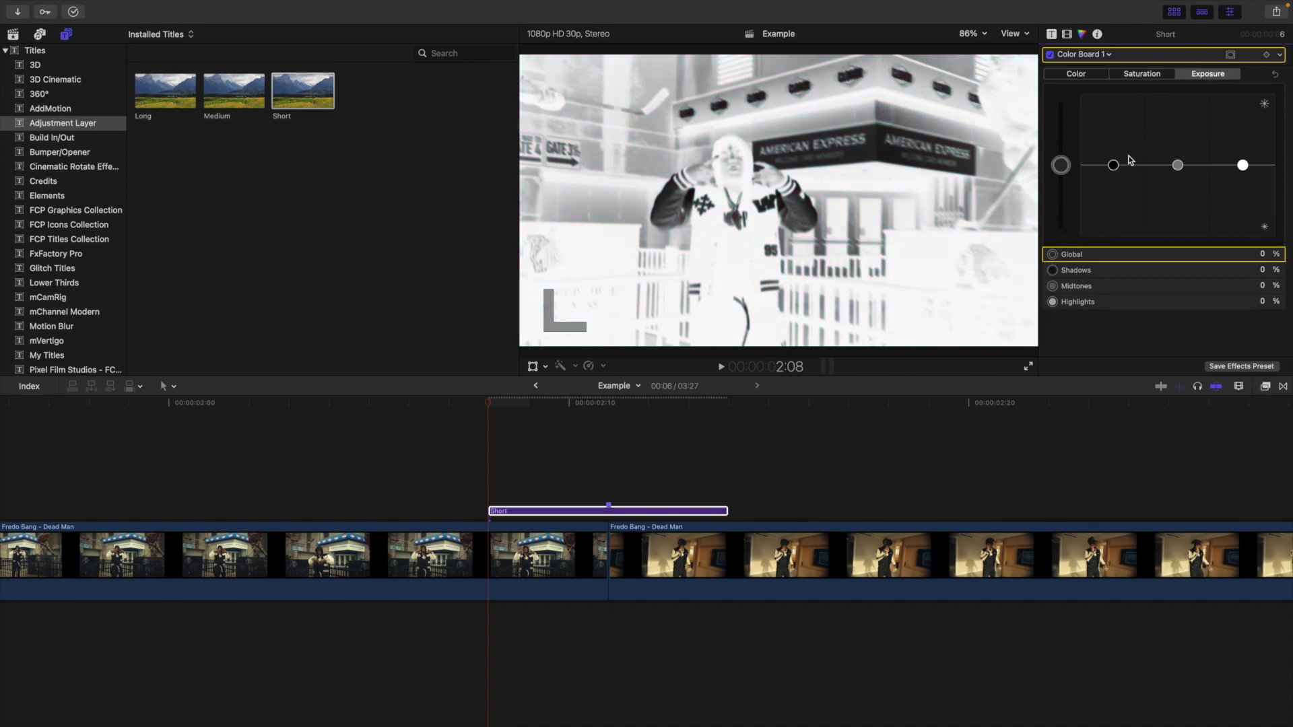
left_click_drag(1113, 166, 1114, 208)
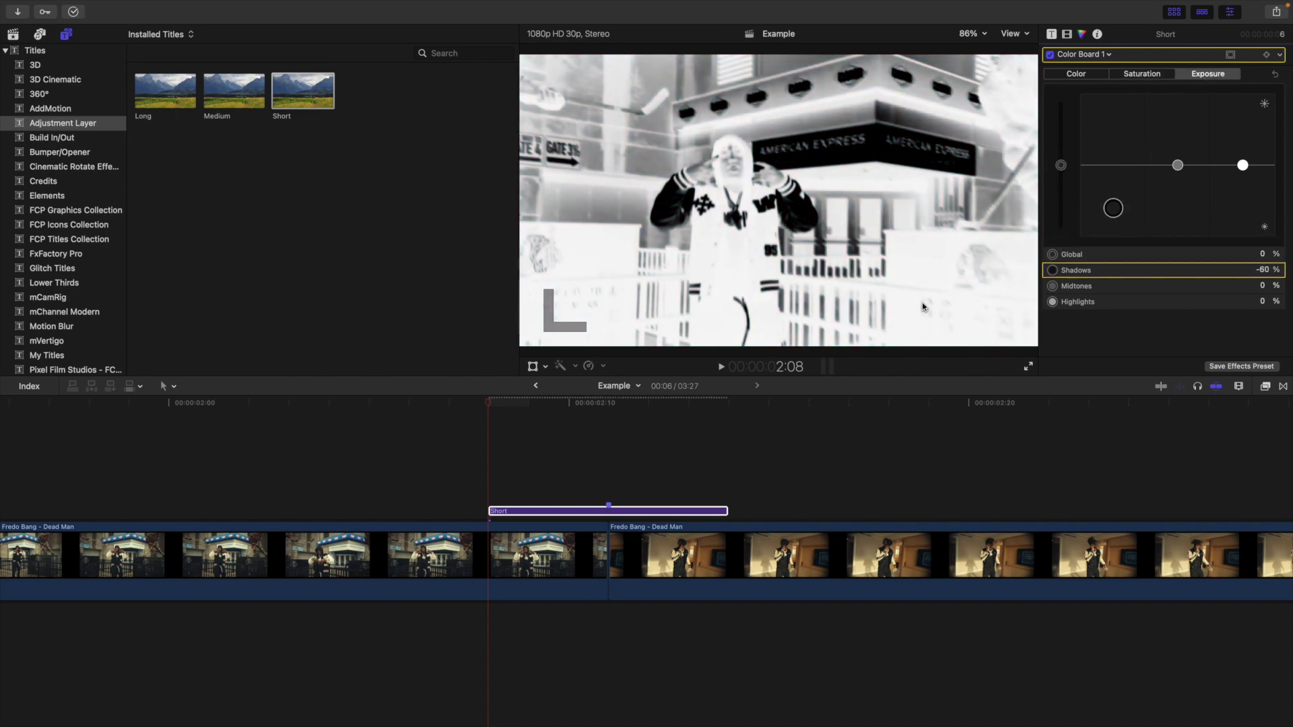
left_click(584, 514)
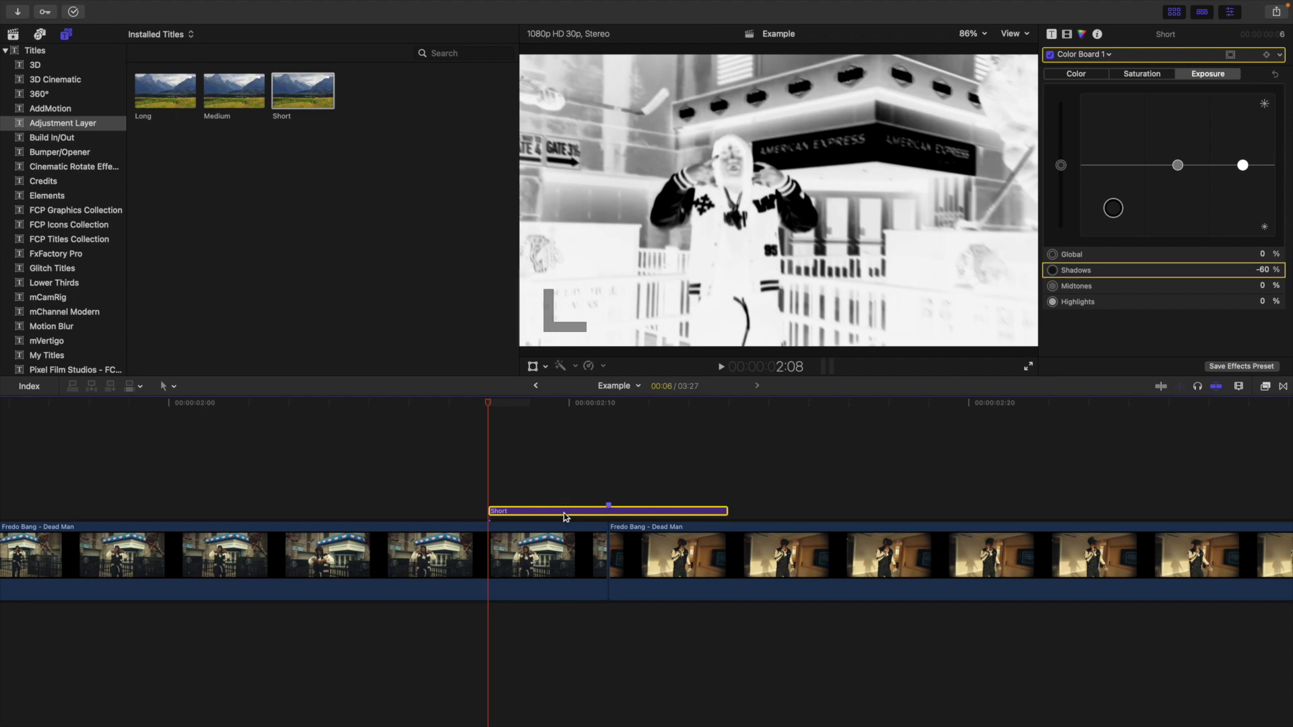
left_click(1067, 35)
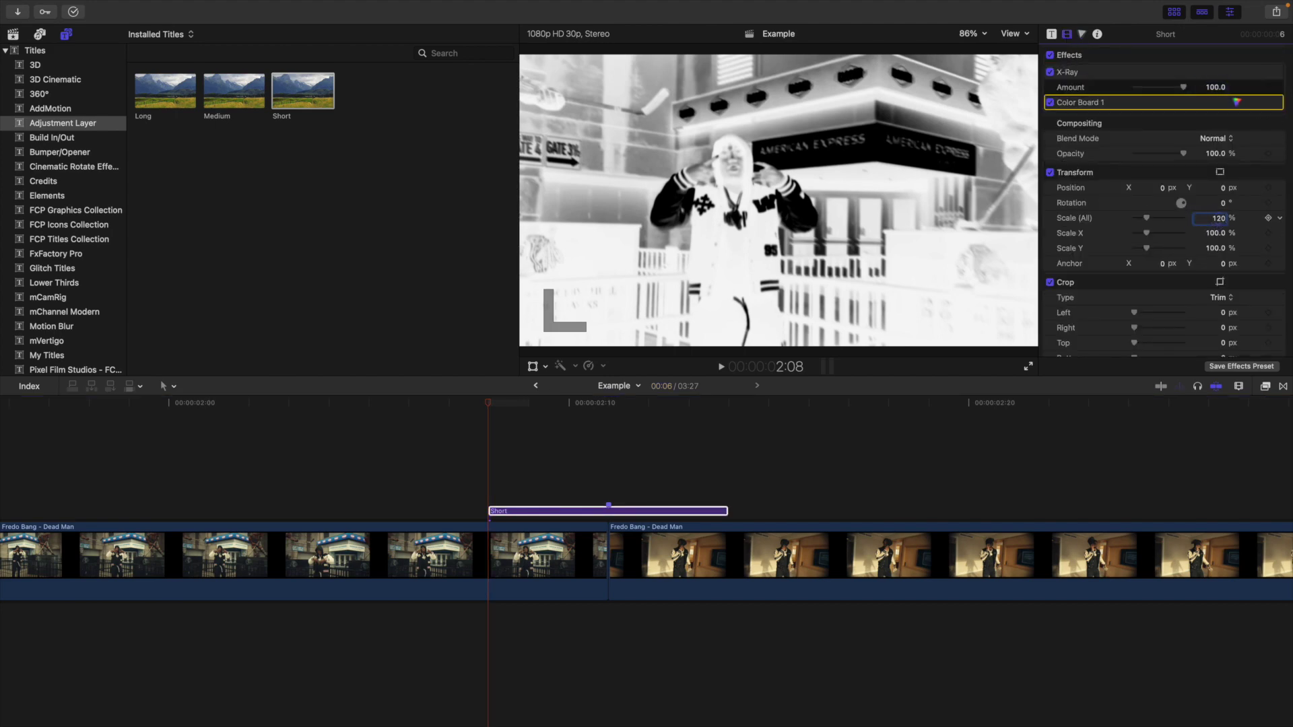
key("Return")
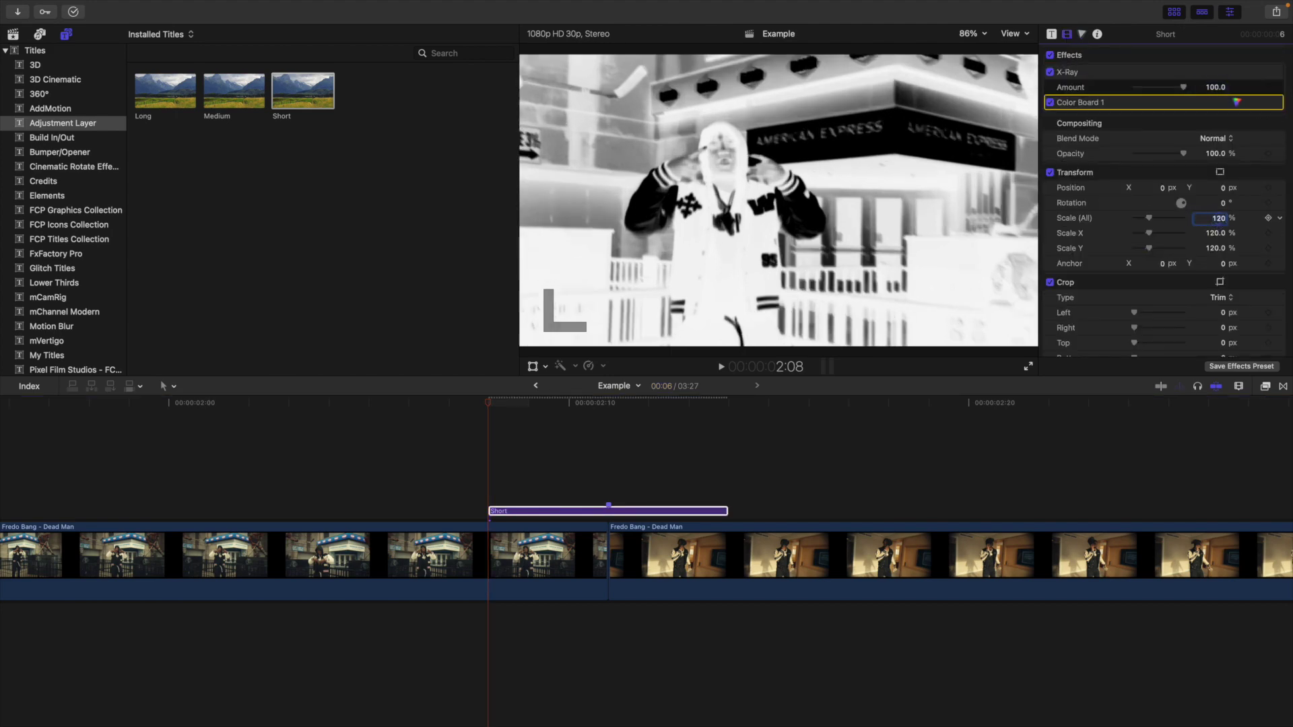
left_click(488, 456)
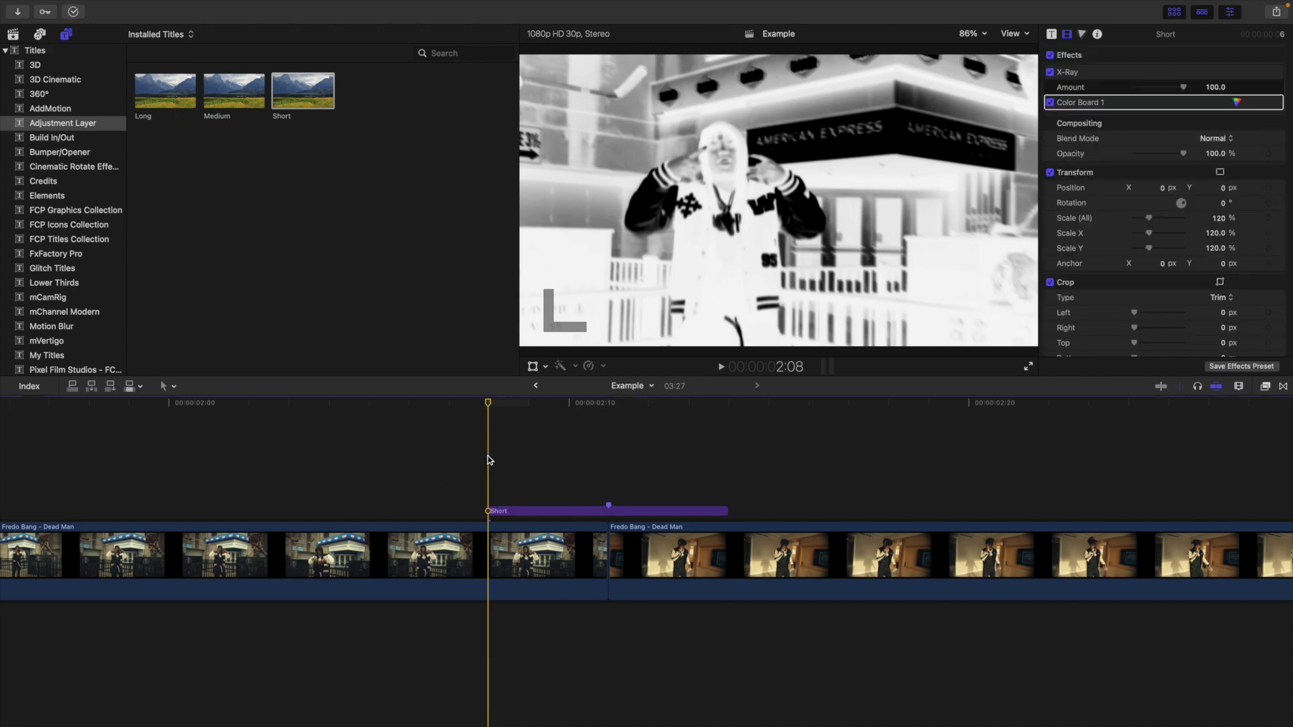
key("Left")
key("Right")
key("Right")
key("Right")
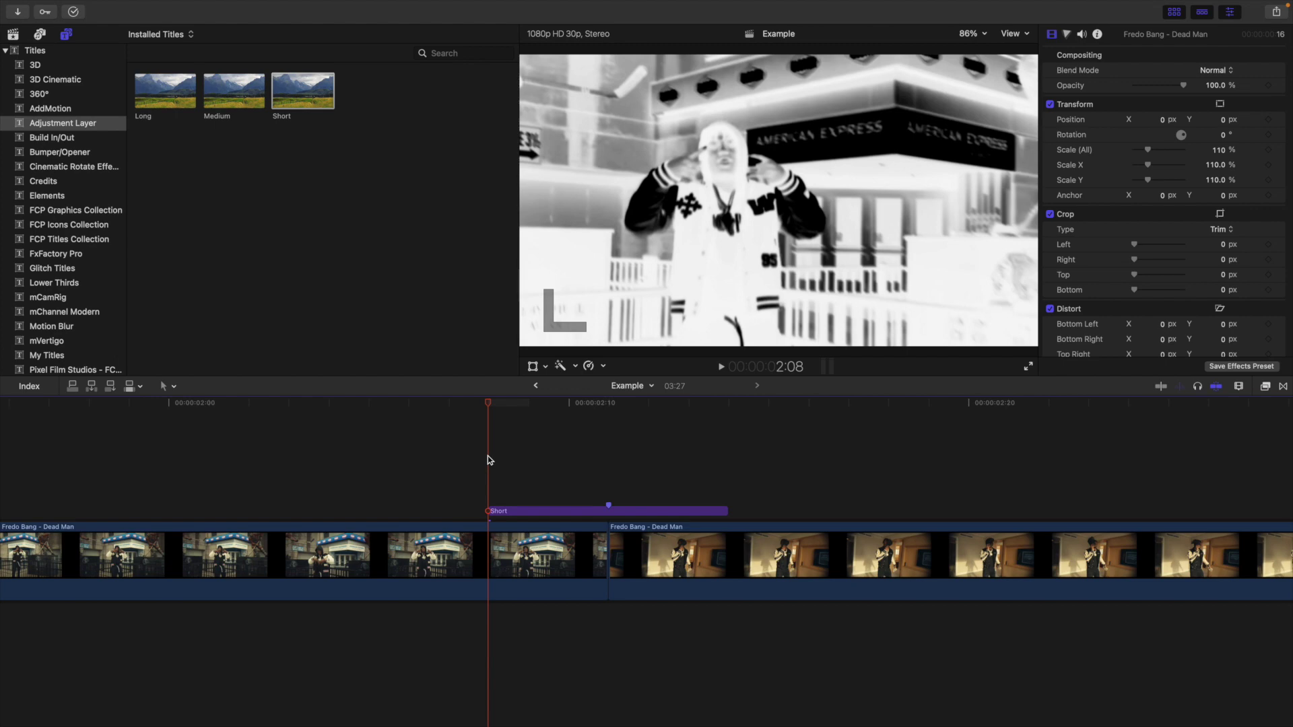
key("Right")
key("Right")
key("Right")
key("Right")
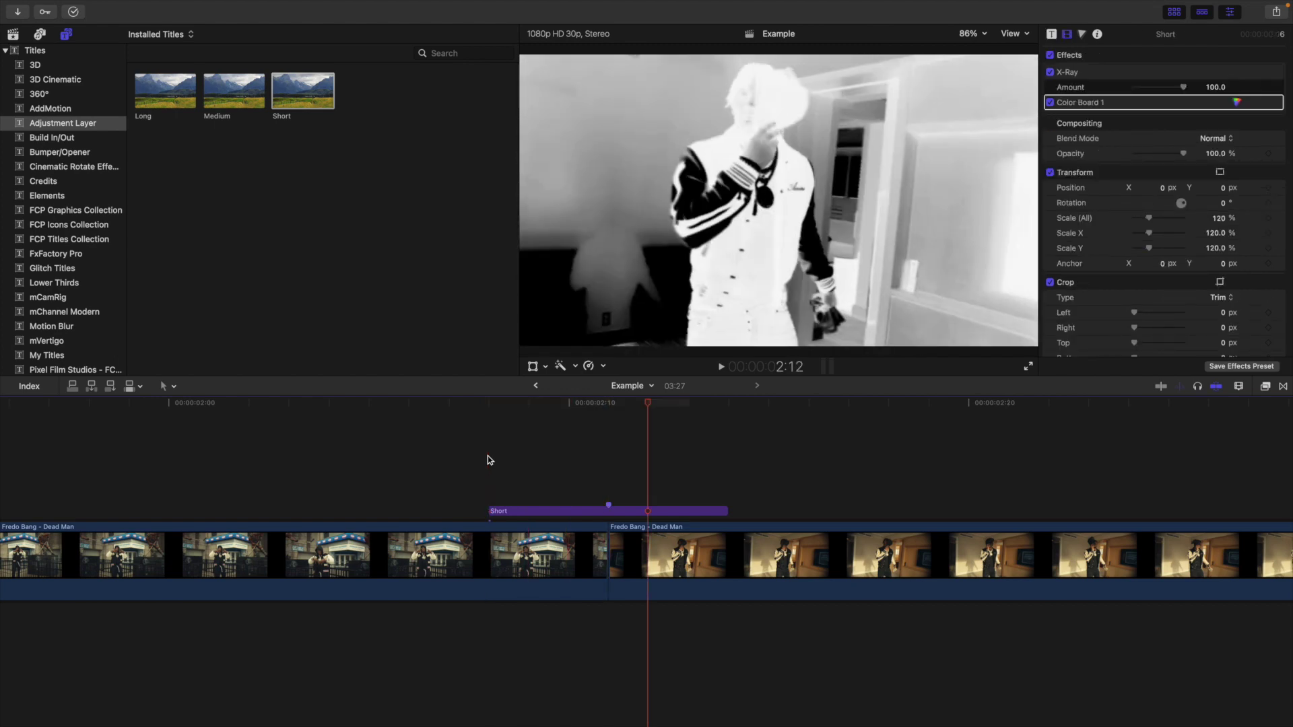
key("Right")
left_click(487, 460)
key("Right")
key("Right")
key("Right")
key("Right")
key("Right")
key("Right")
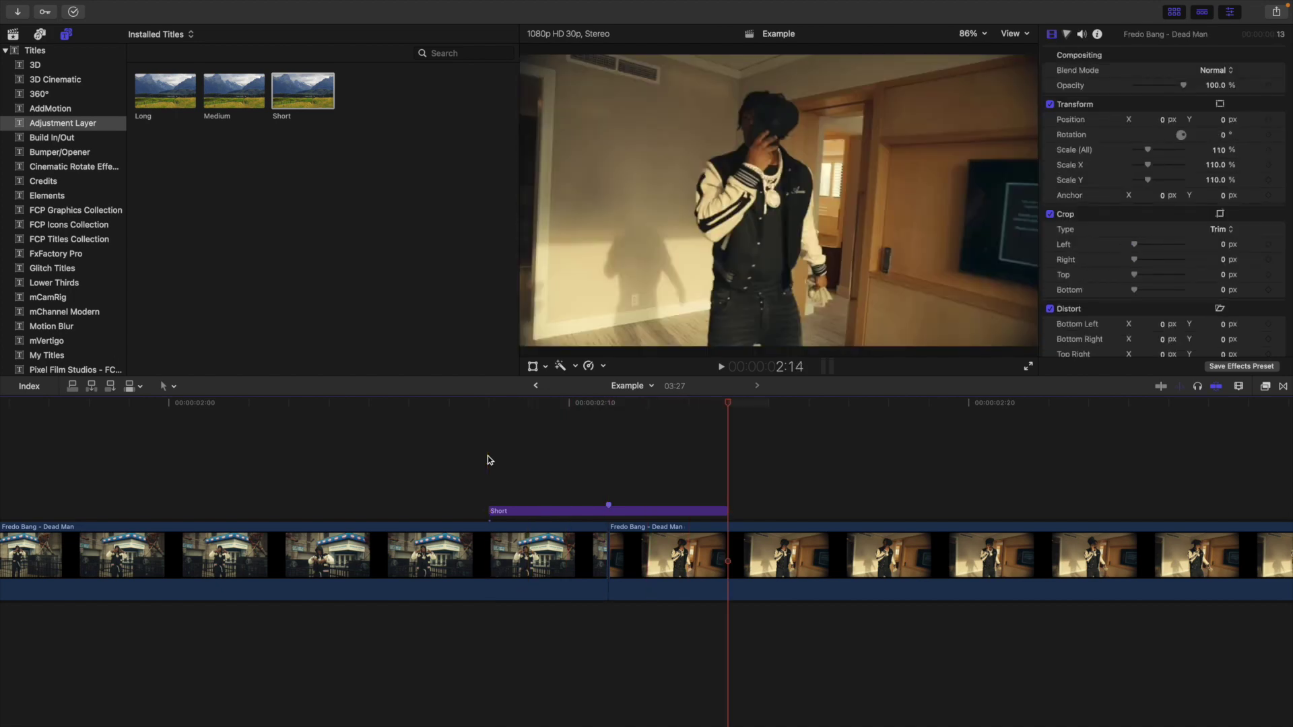
Zoom the timeline out, replay the X-Ray flash from about 1:26, and select the Short layer.
key("super+minus")
key("Left")
key("Left")
key("Left")
key("Left")
key("Left")
key("Left")
key("Left")
key("Left")
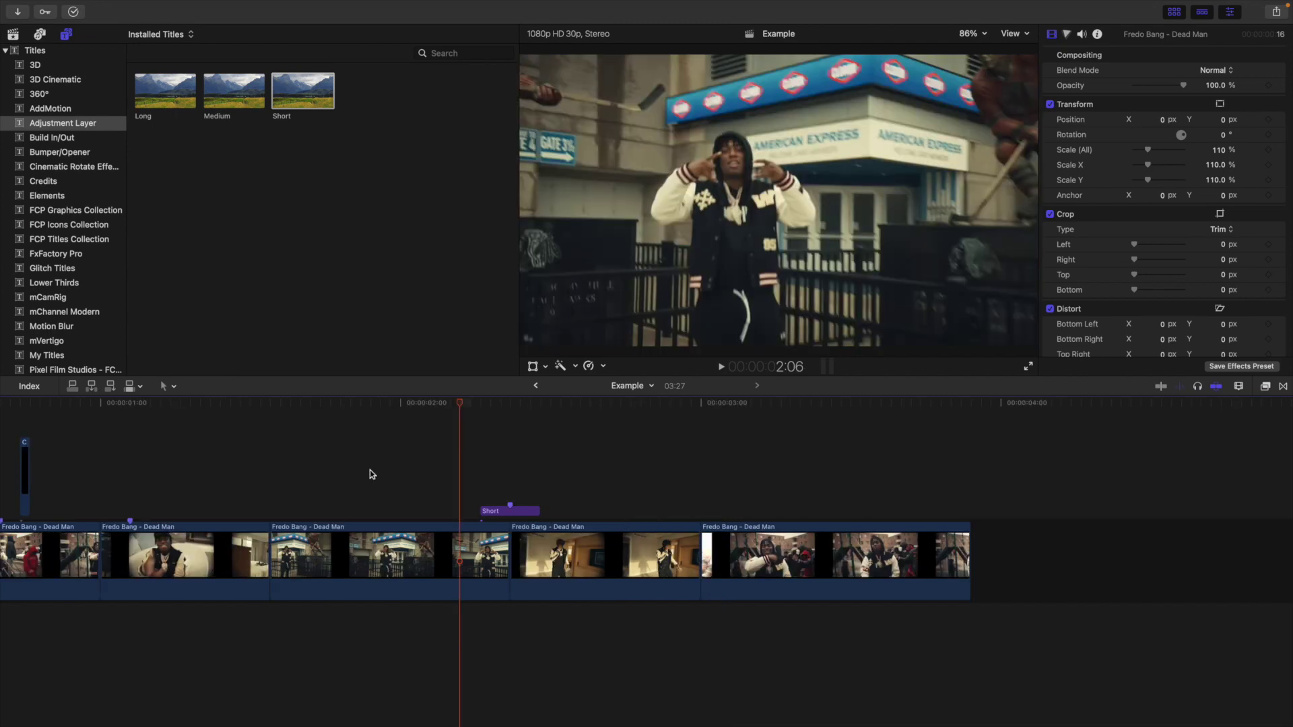
left_click(369, 474)
key("space")
left_click(369, 474)
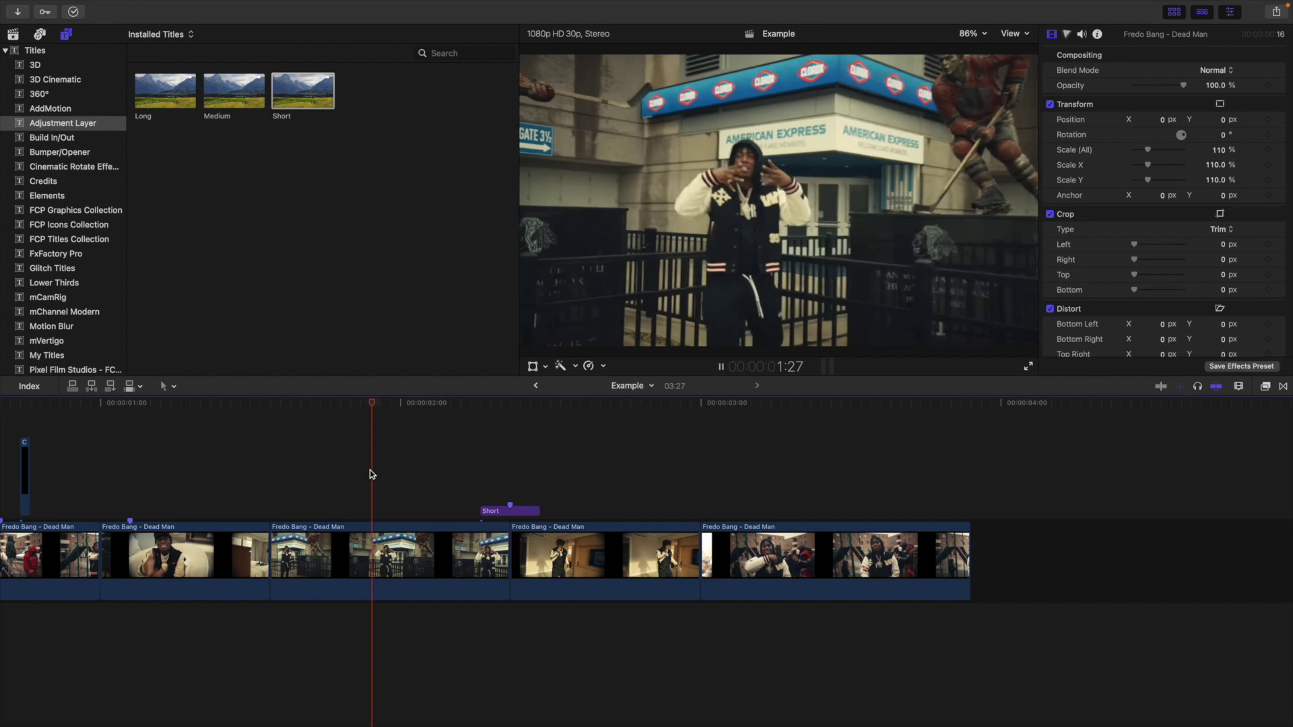
left_click(369, 474)
left_click(369, 475)
key("space")
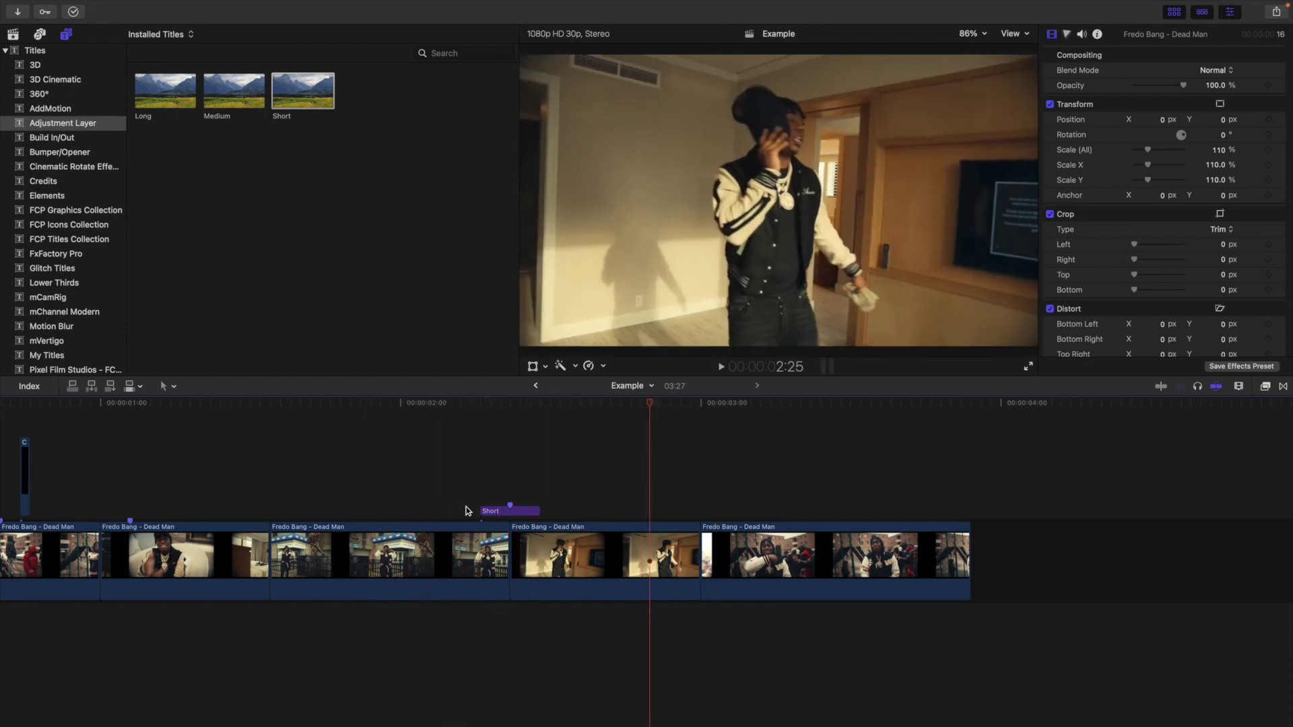
left_click(493, 514)
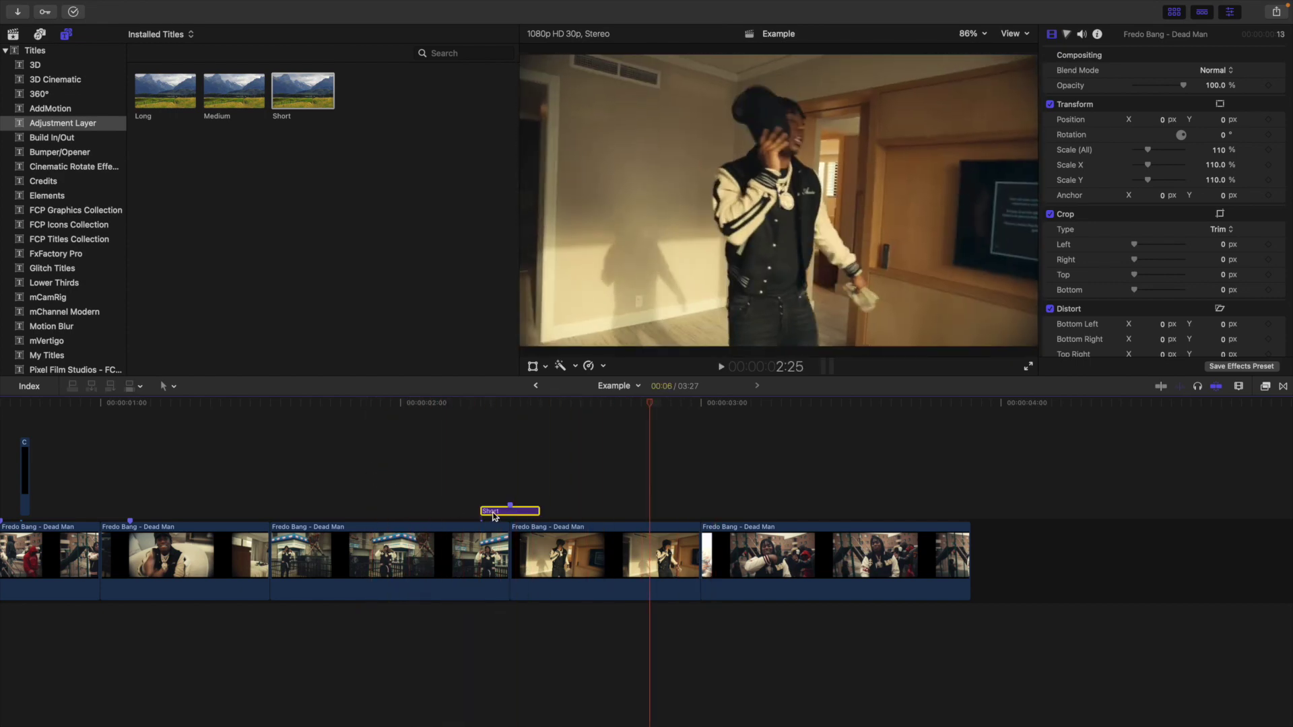
Paste copies of the Short X-Ray layer at the 2:00 and 1:13 beats, nudging the second slightly later.
key("super+c")
left_click(349, 495)
key("super+v")
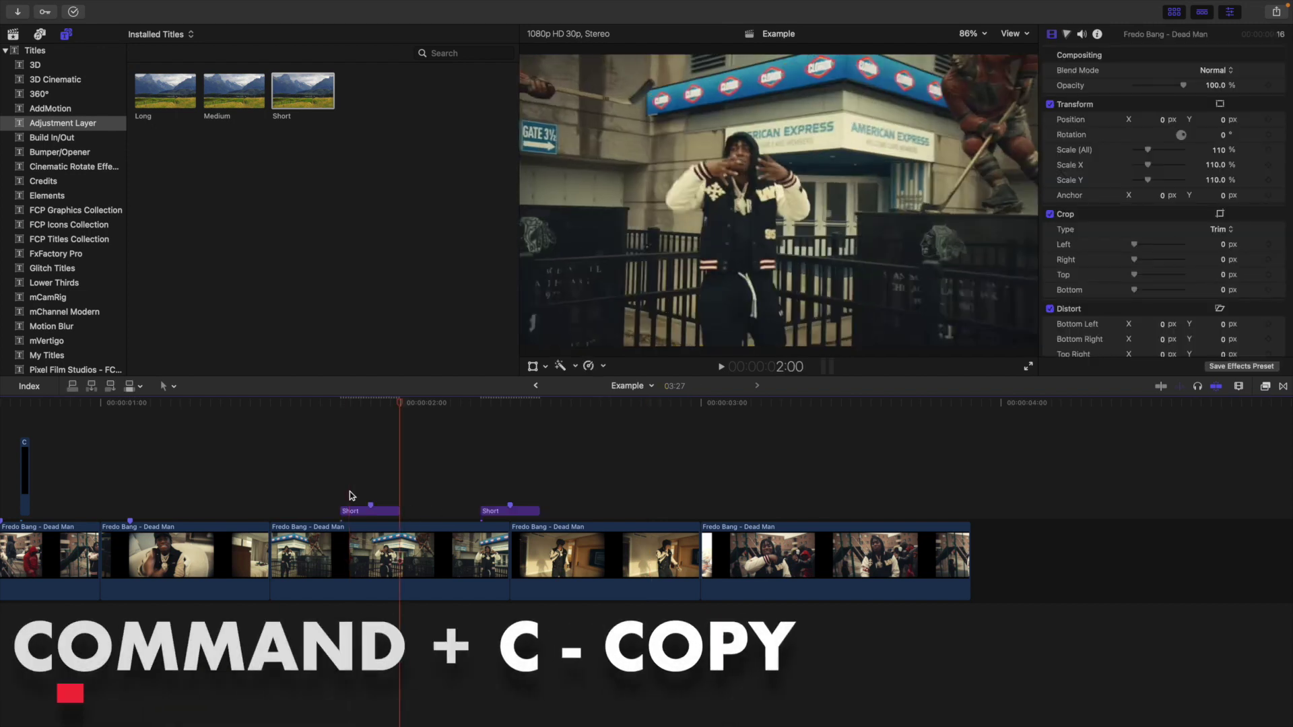
left_click(236, 489)
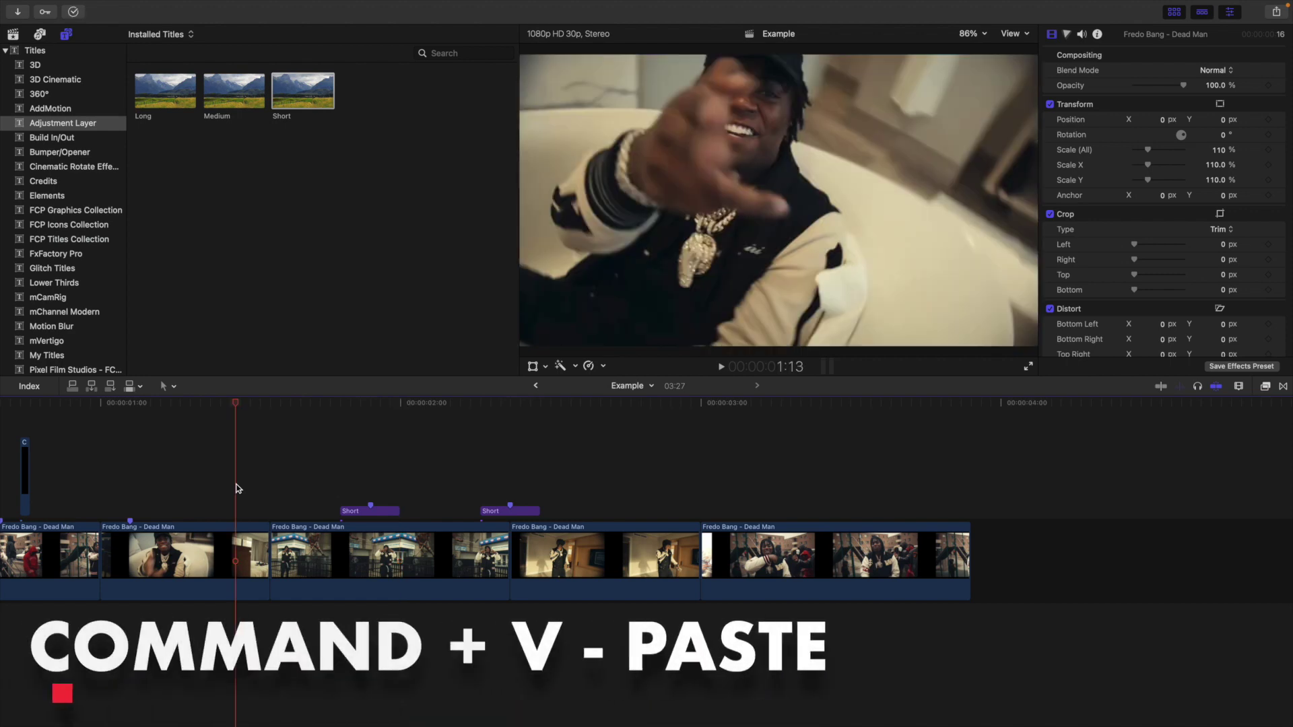
key("super+v")
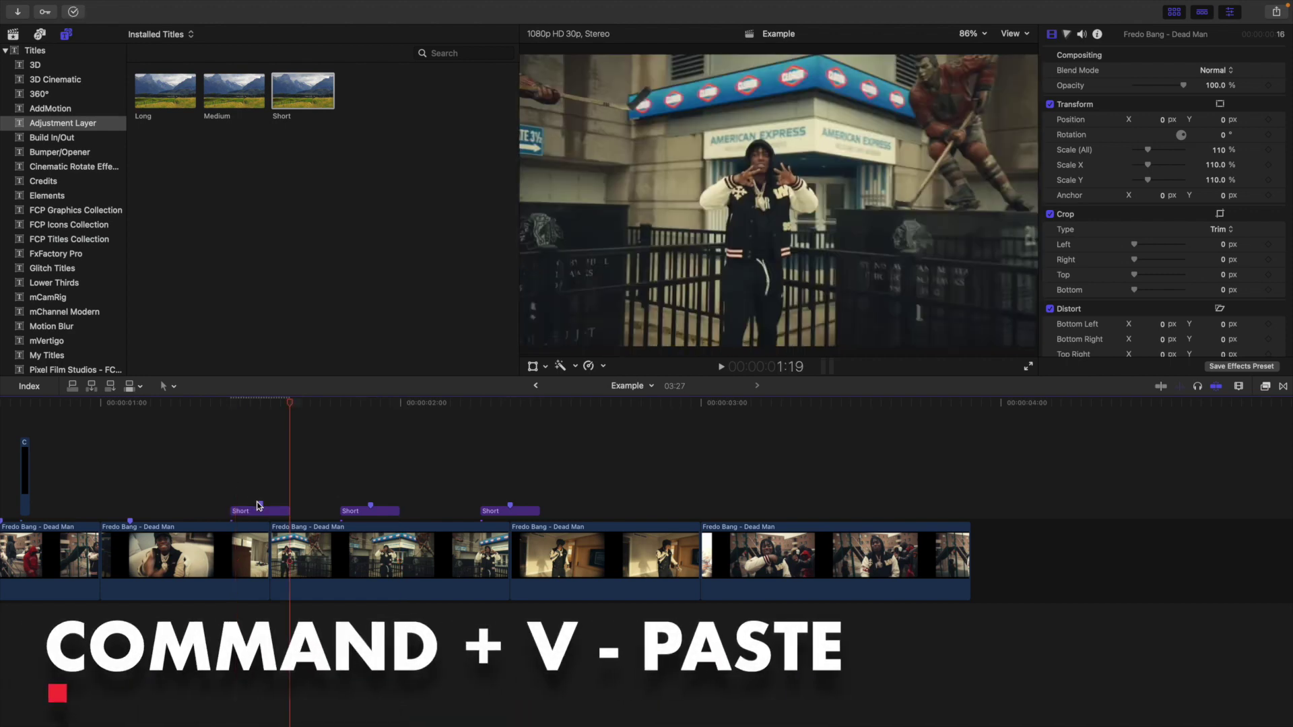
left_click_drag(258, 505, 268, 506)
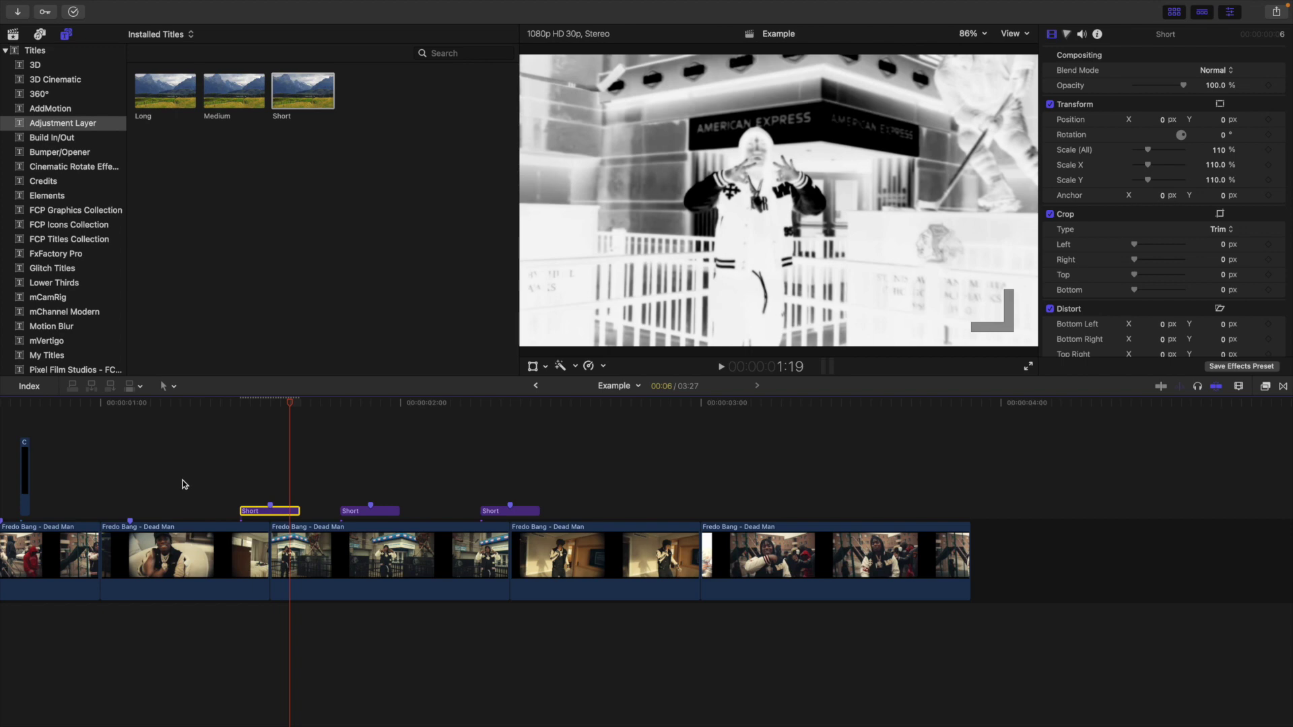
Play back the edited section from around 1:08 to review the new X-Ray flashes.
left_click(183, 485)
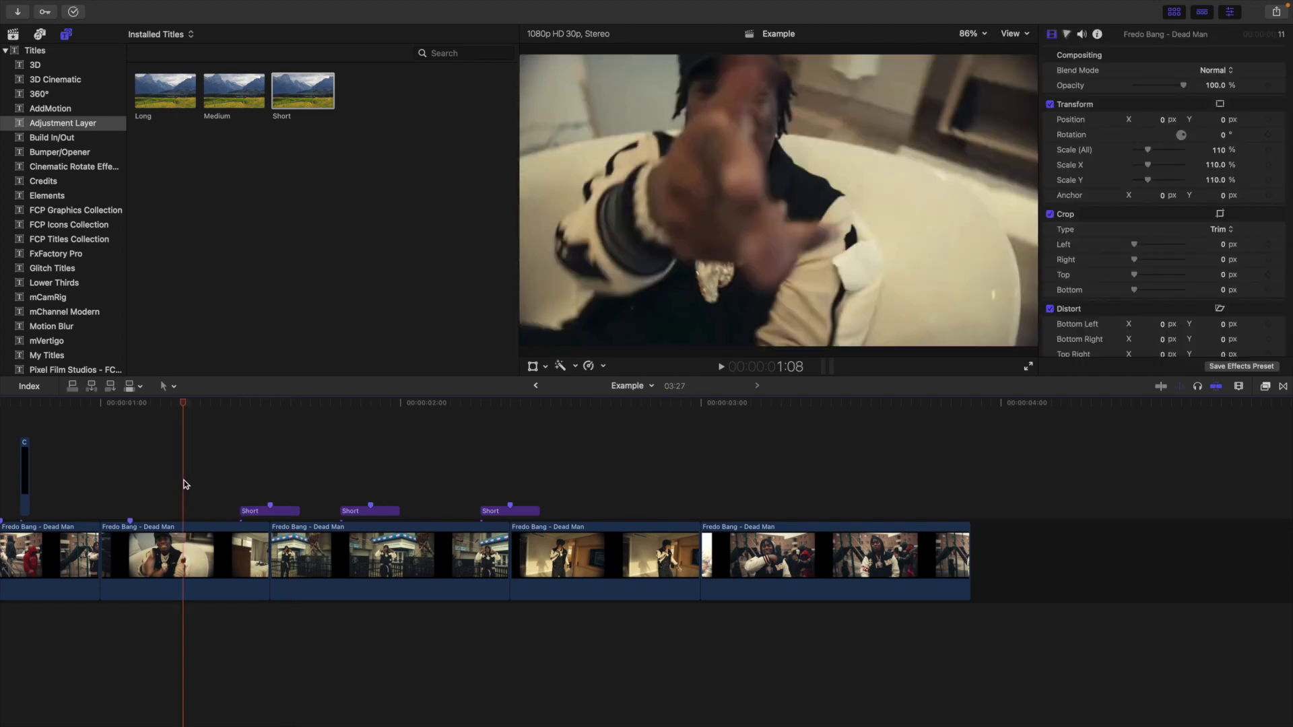
key("space")
left_click(149, 482)
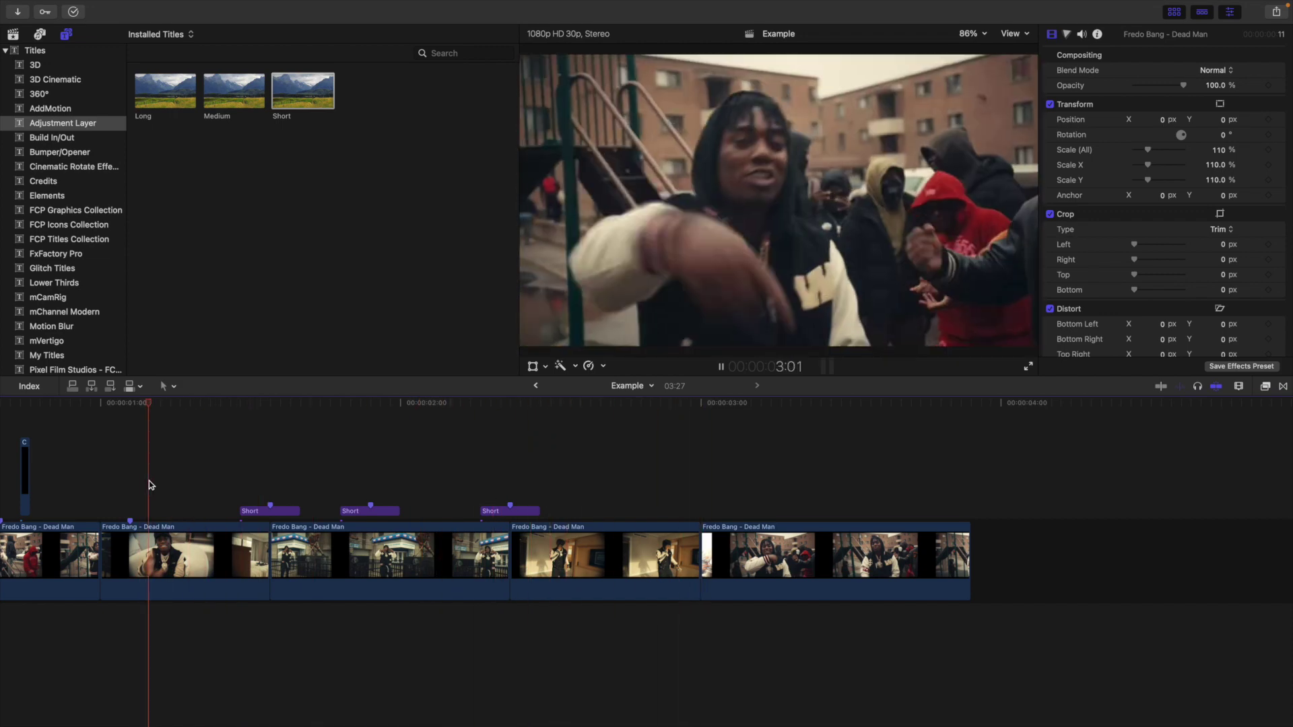
key("space")
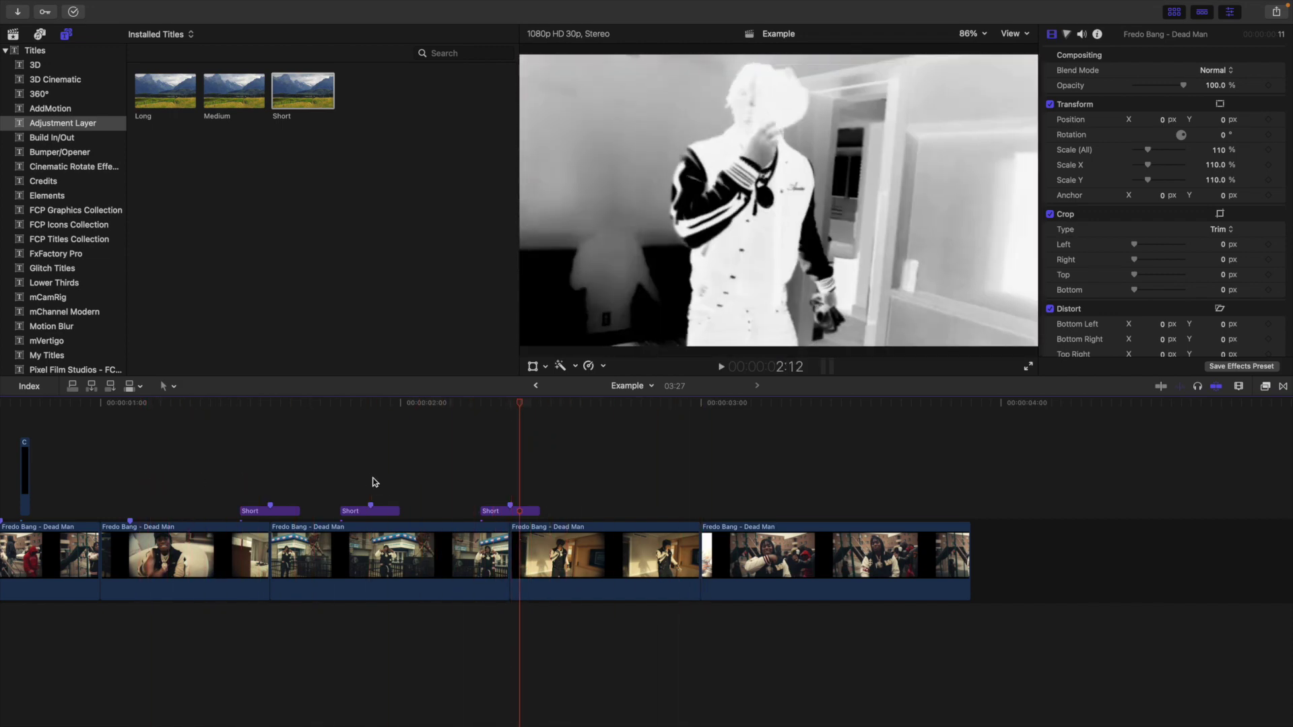
left_click(369, 477)
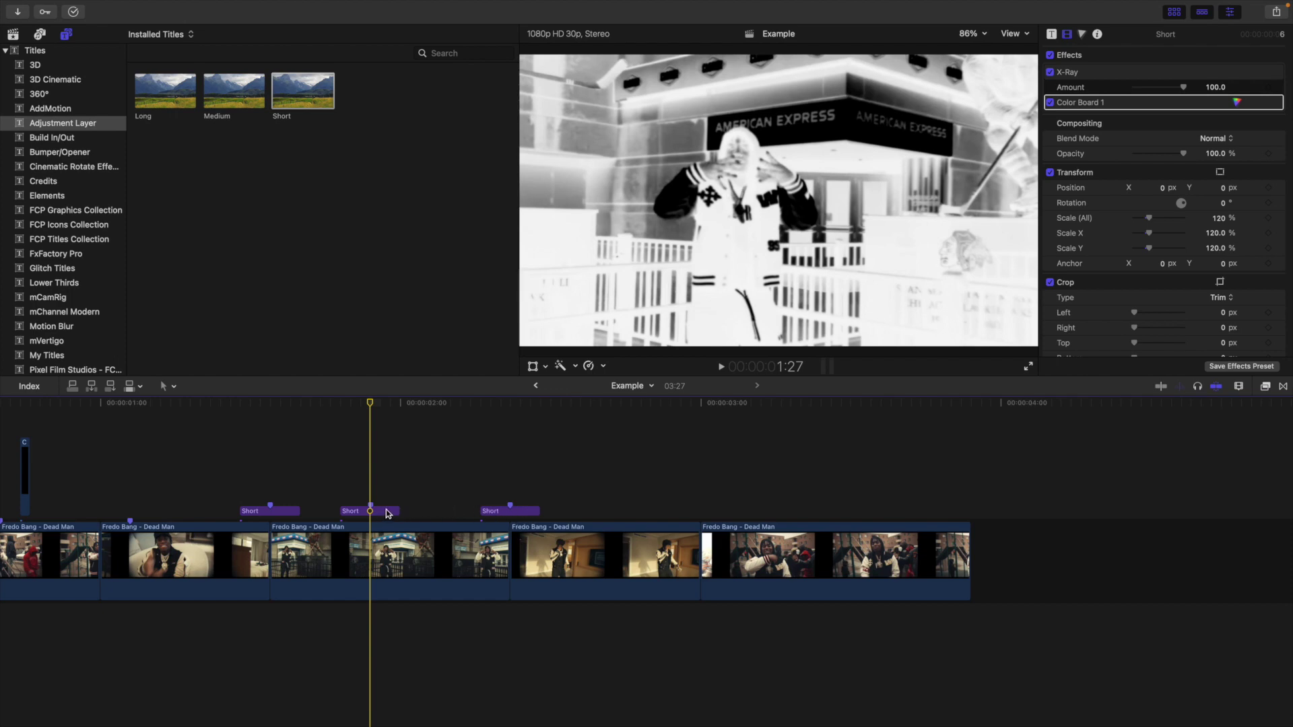
scroll(388, 514, "left", 10)
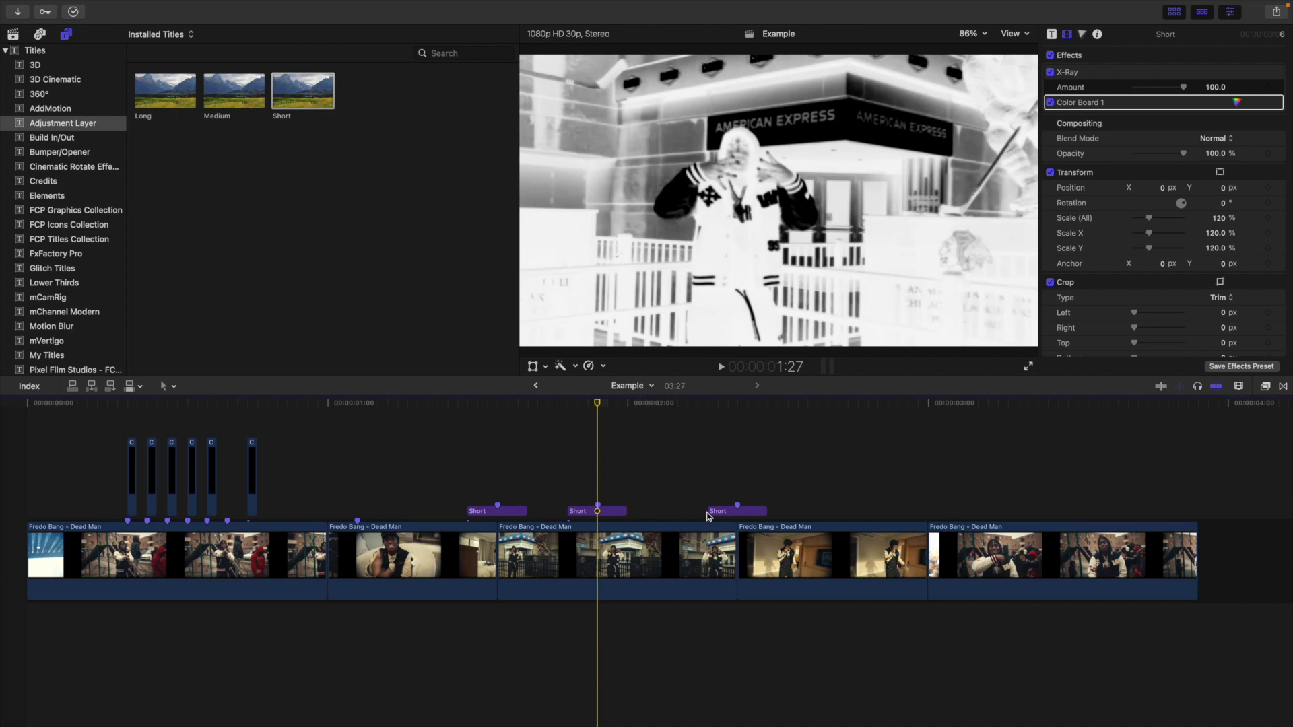
left_click(27, 471)
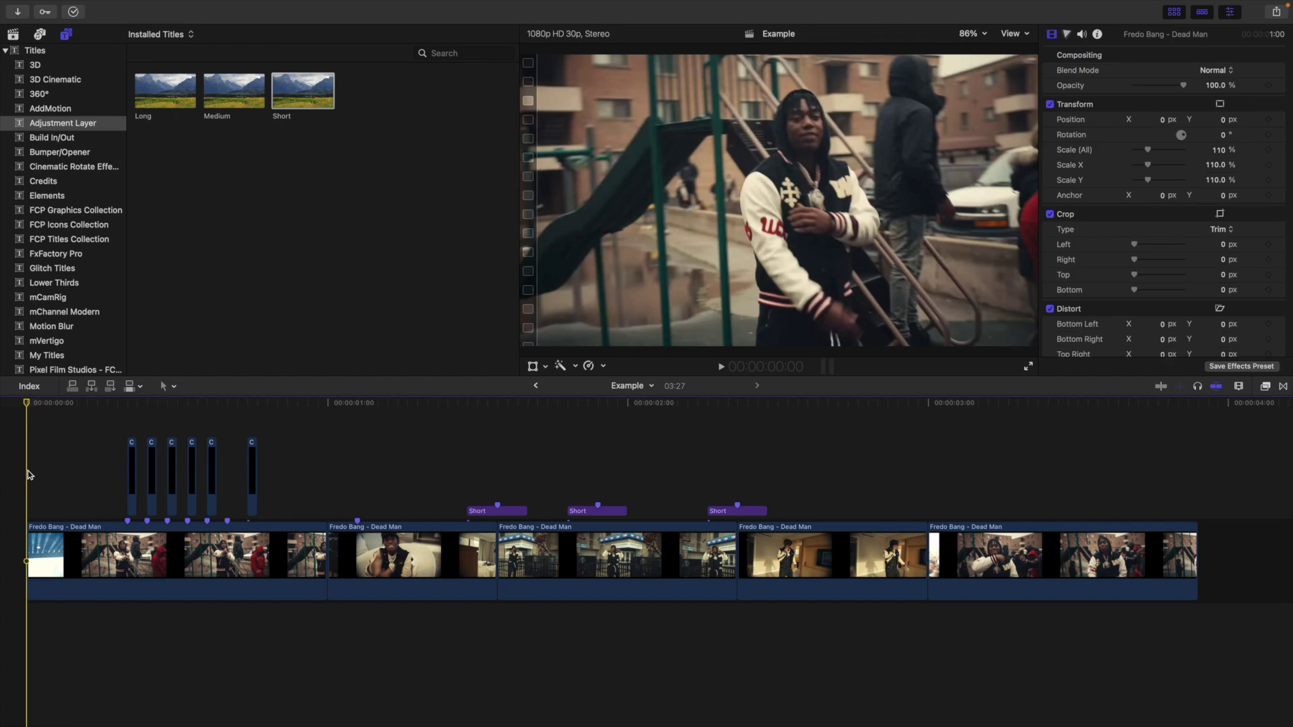
key("space")
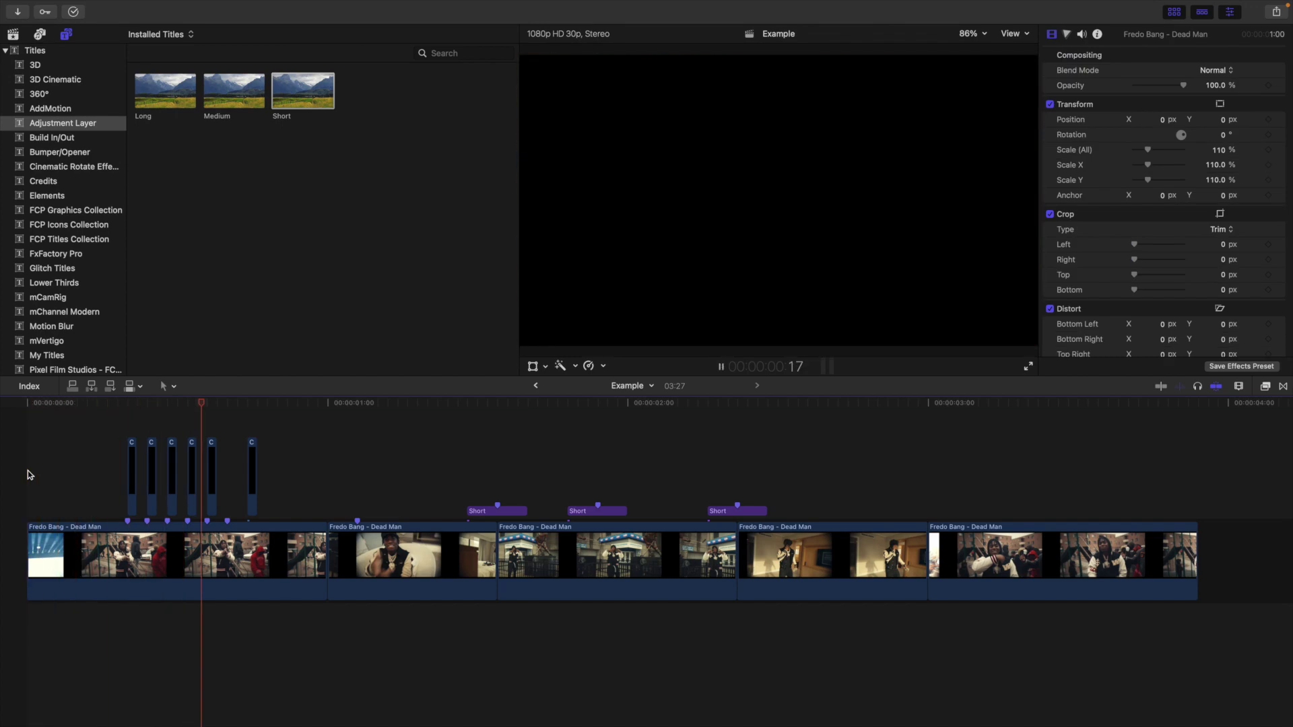
left_click(27, 475)
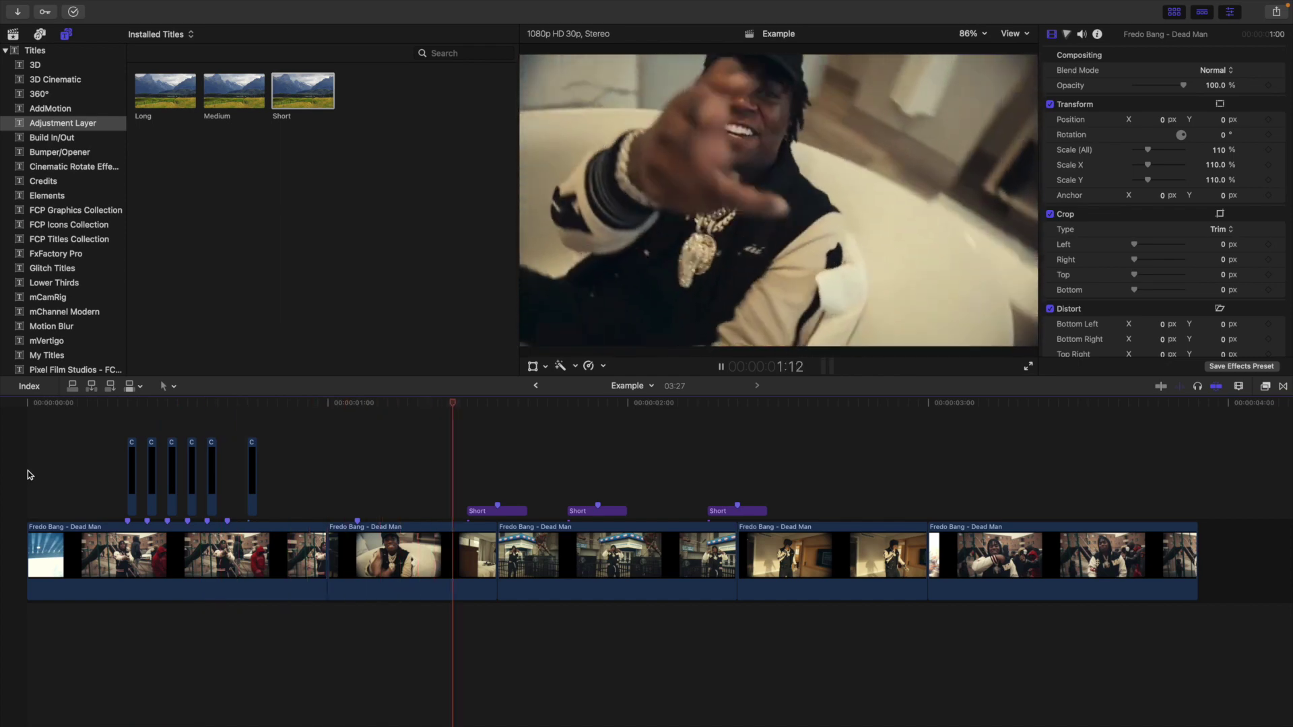
left_click(27, 474)
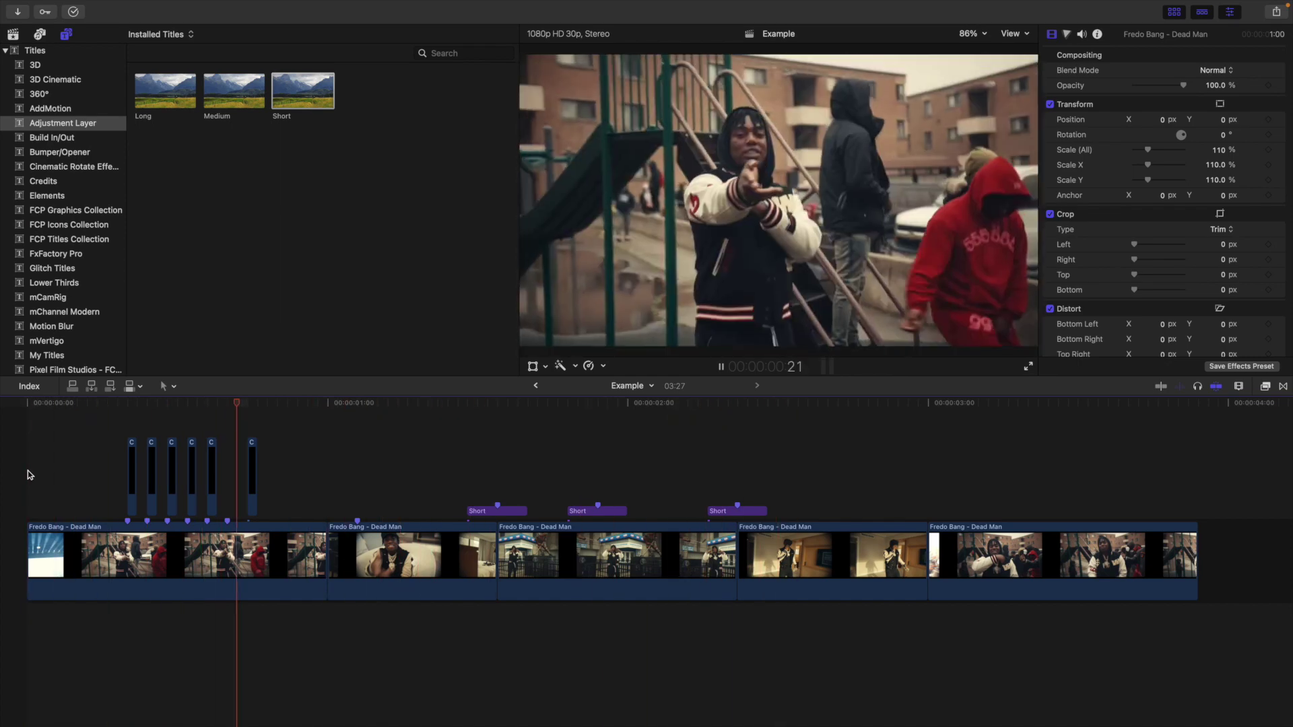
left_click(28, 472)
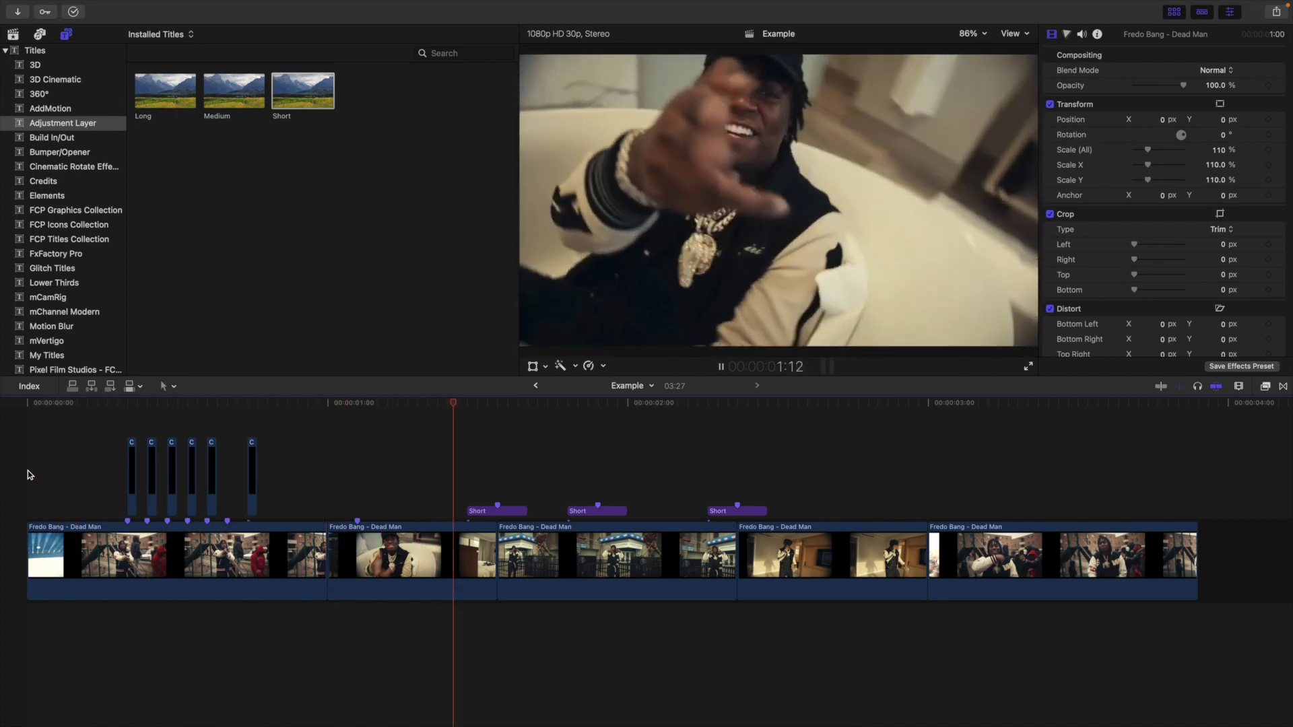
left_click(27, 471)
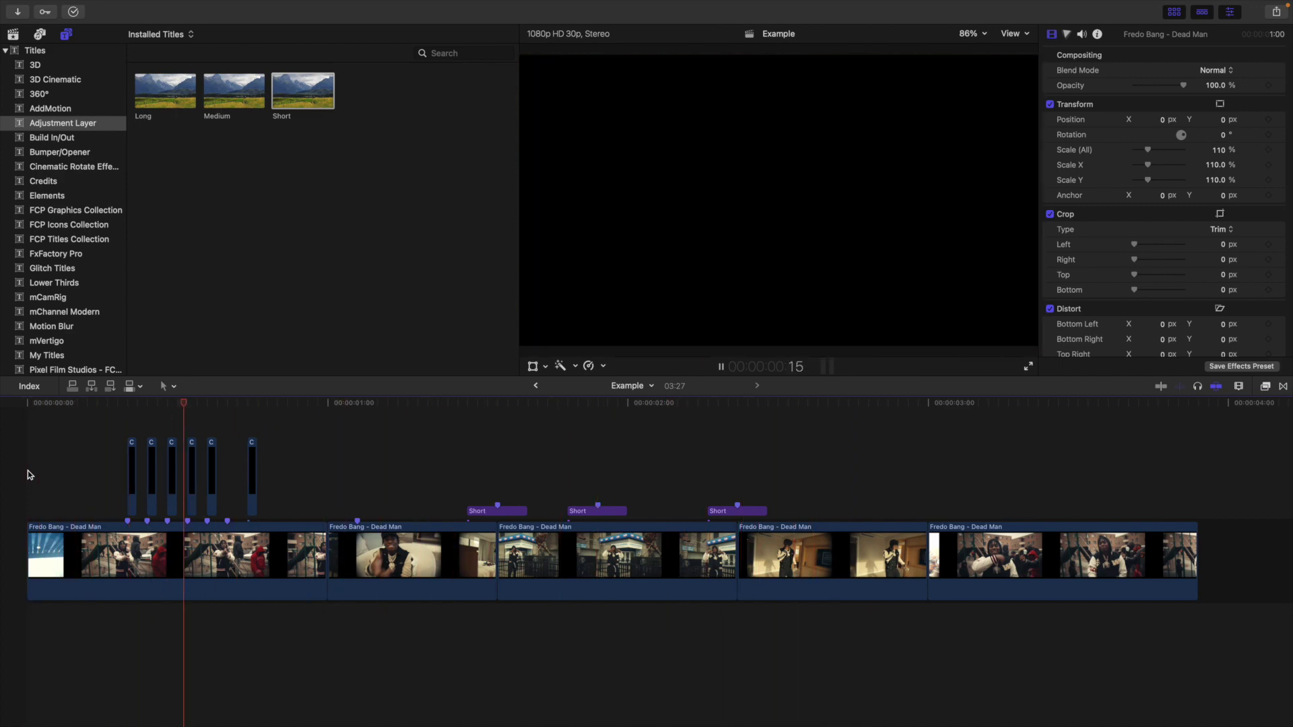
left_click(27, 470)
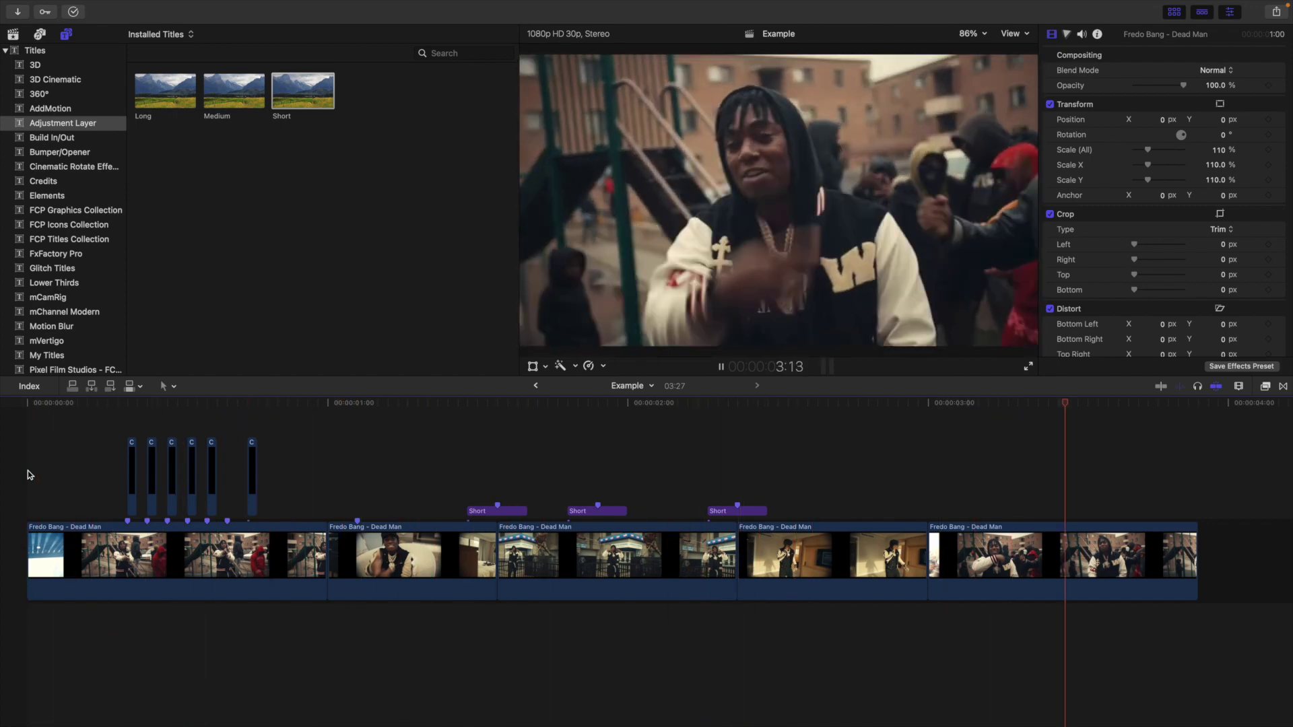
left_click(27, 466)
key("space")
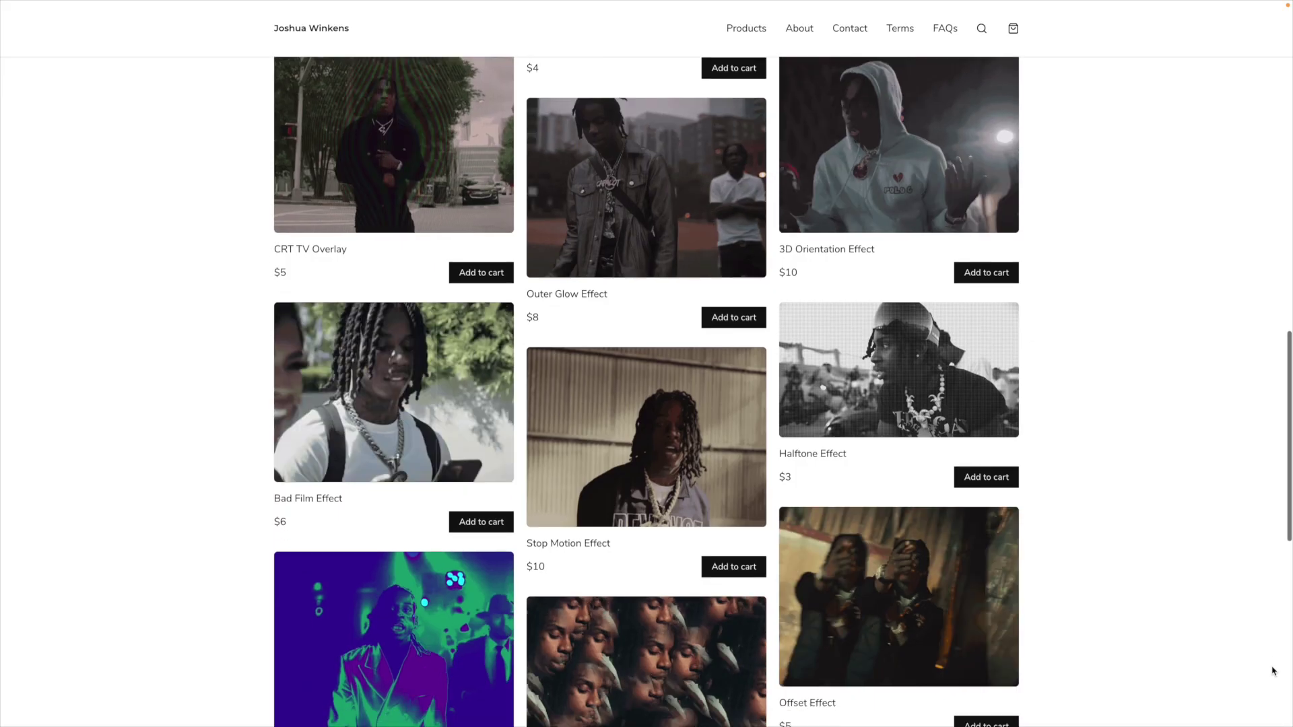
scroll(1273, 671, "down", 5)
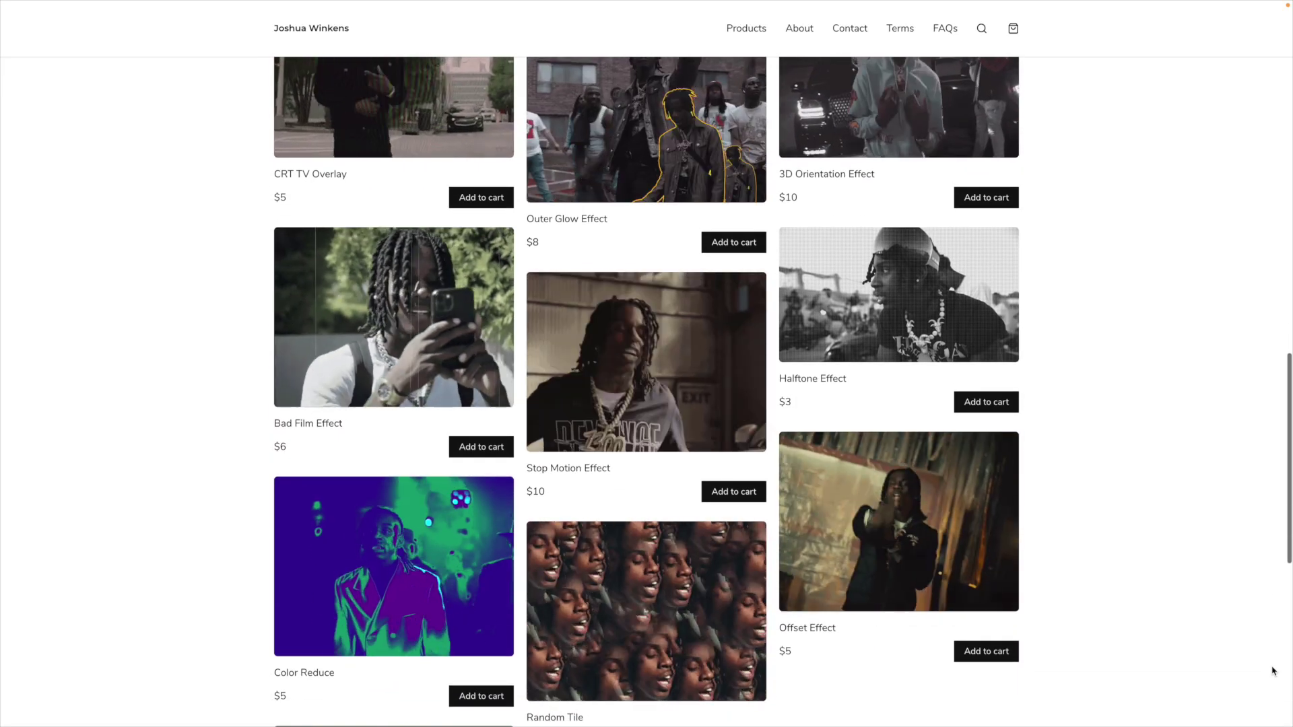
scroll(1273, 671, "down", 3)
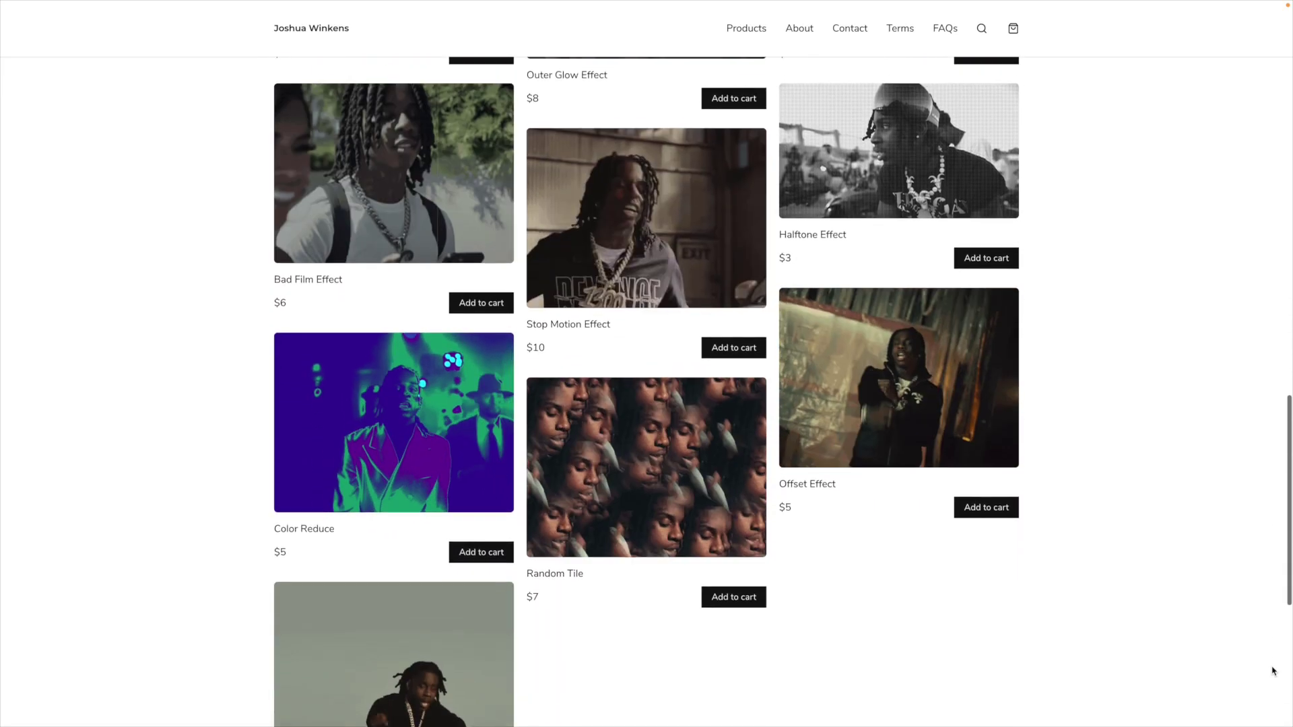
scroll(1273, 671, "down", 2)
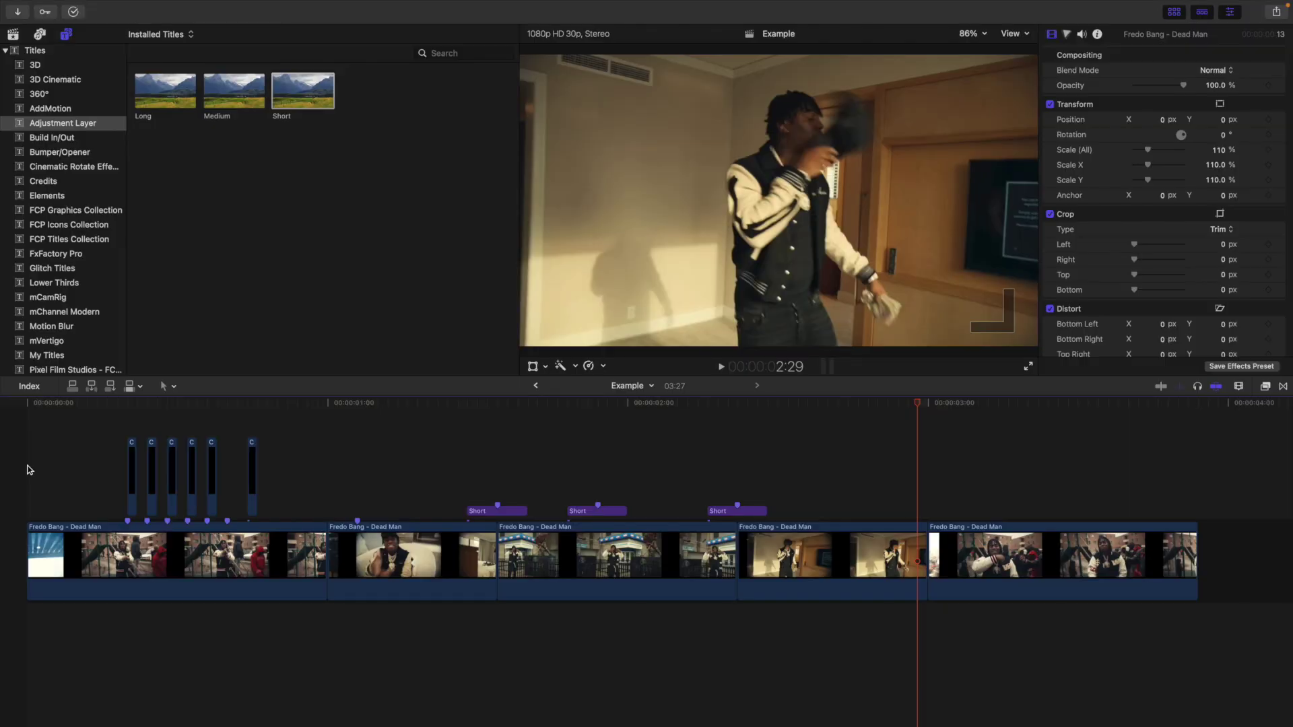